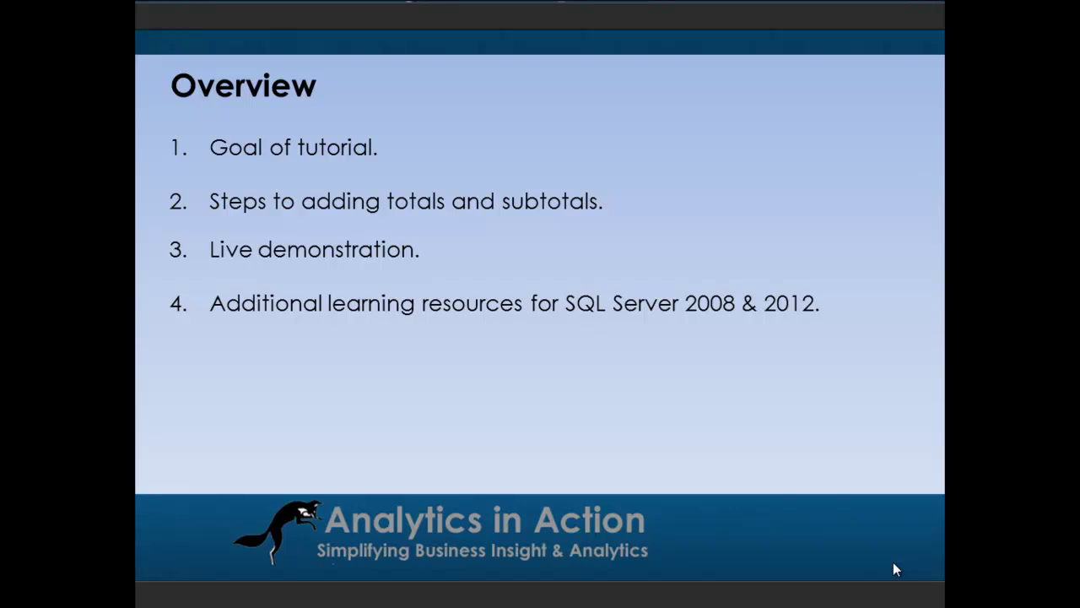
# Advance to the 'Goal of Tutorial' slide comparing a plain call-charge table with a grouped report
pyautogui.click(894, 564)
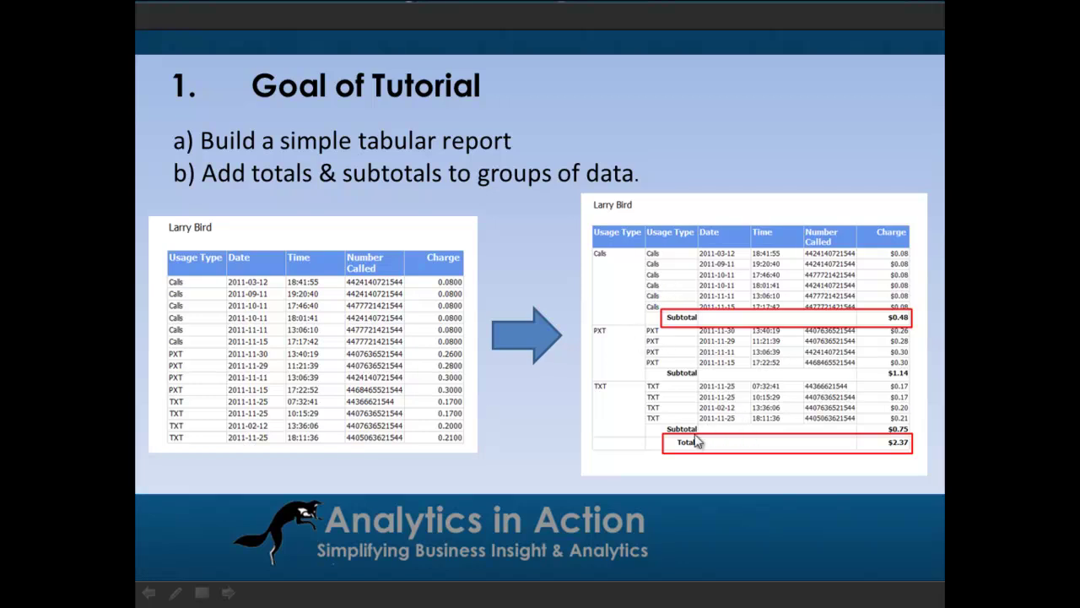
# Advance to the '2.0 Steps' slide showing Add Total for the charge field
pyautogui.click(863, 445)
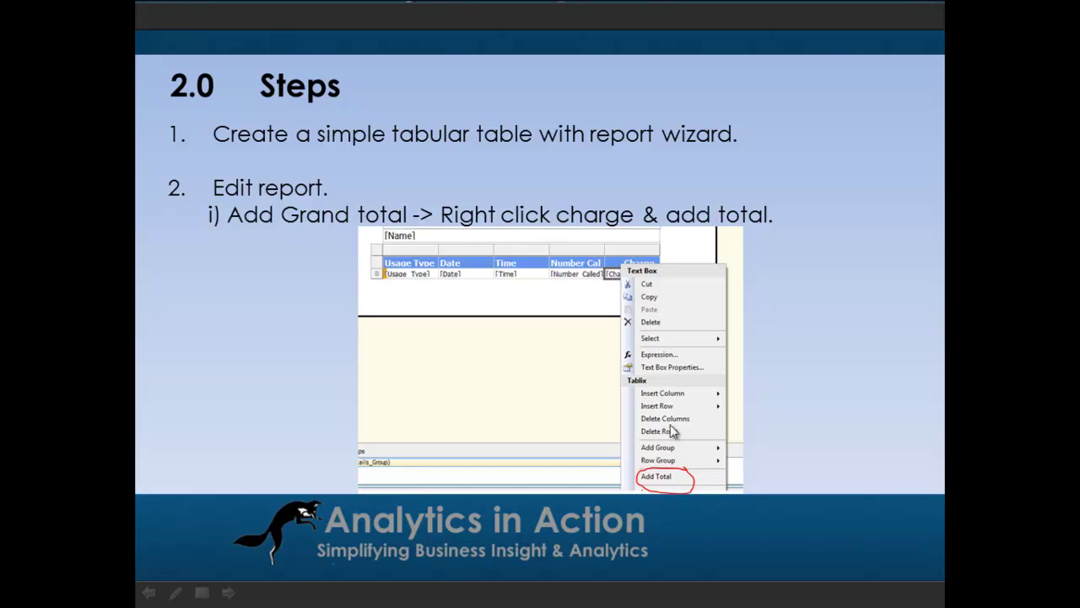
# Step past the '2.1 Steps' slide to '2.2 Steps' on Usage_Type group footers and expressions
pyautogui.click(660, 481)
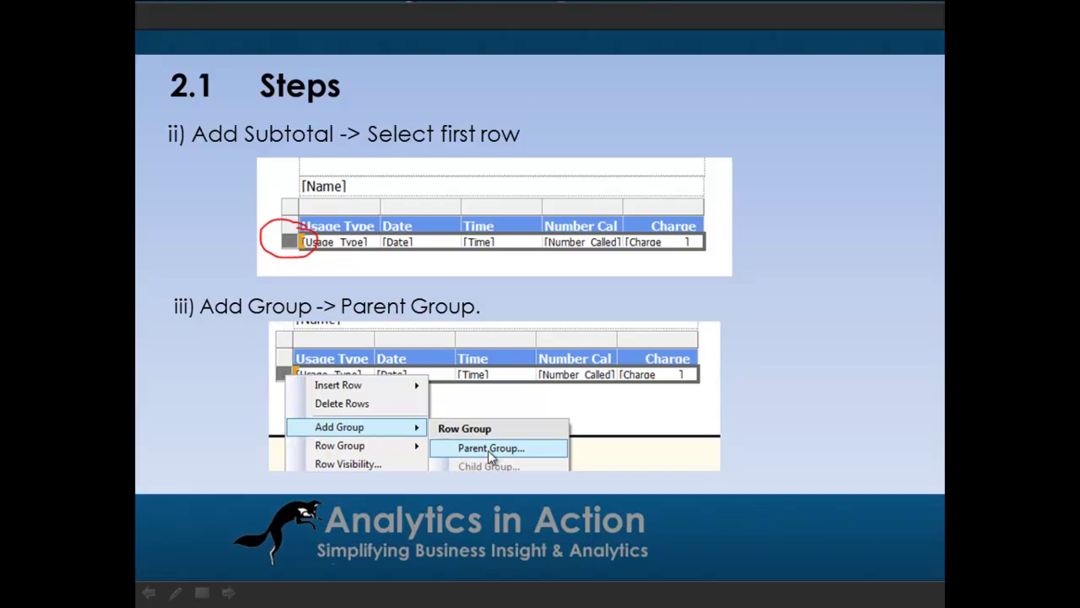
pyautogui.click(705, 460)
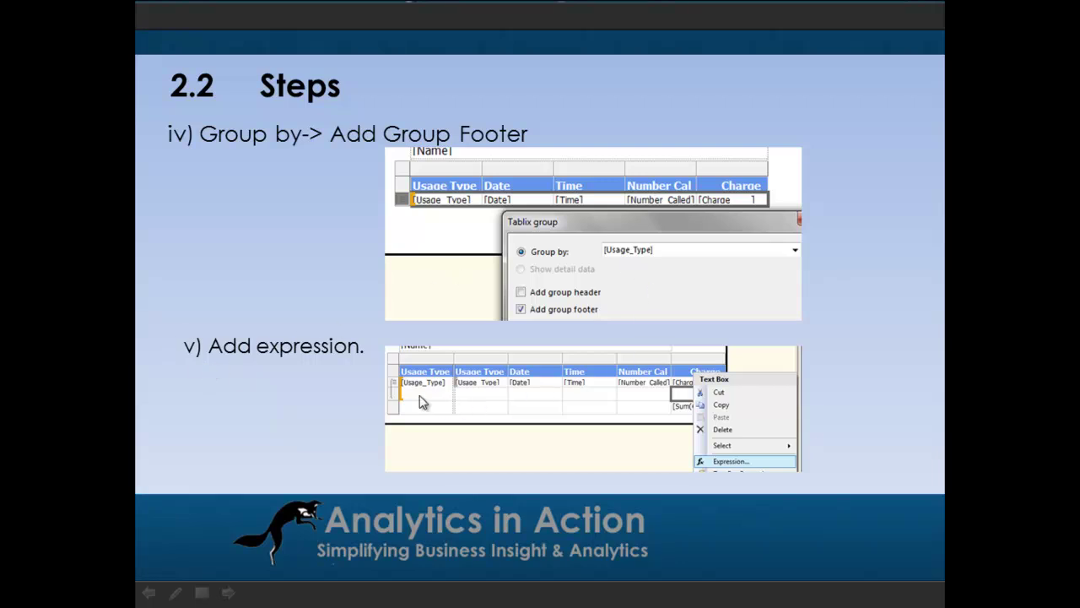
# Move through '2.3 Steps' to the '3. Demo' slide, briefly stepping back once
pyautogui.click(727, 464)
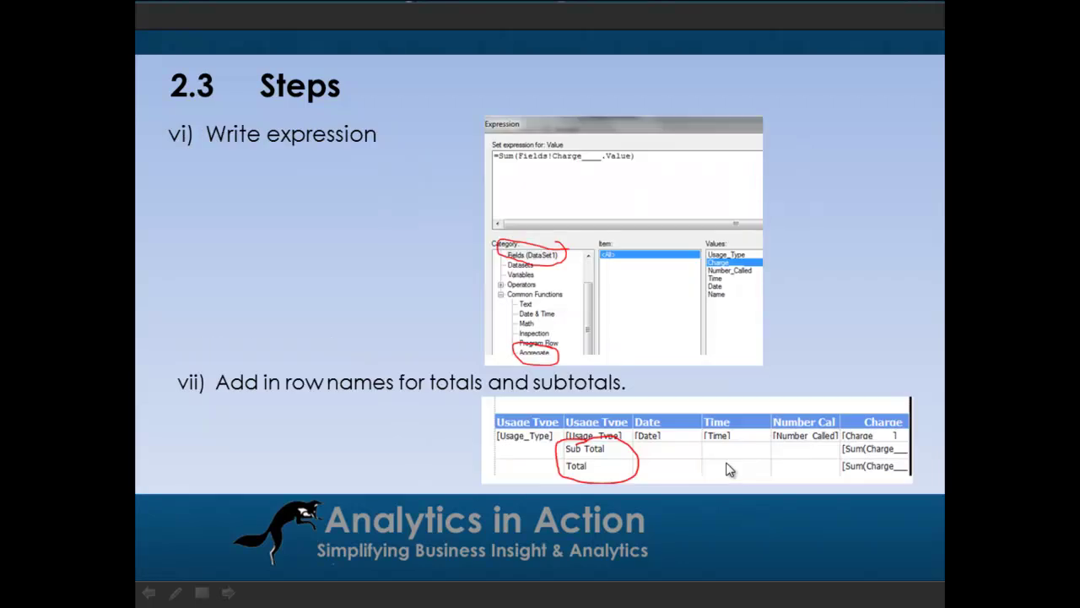
pyautogui.click(732, 269)
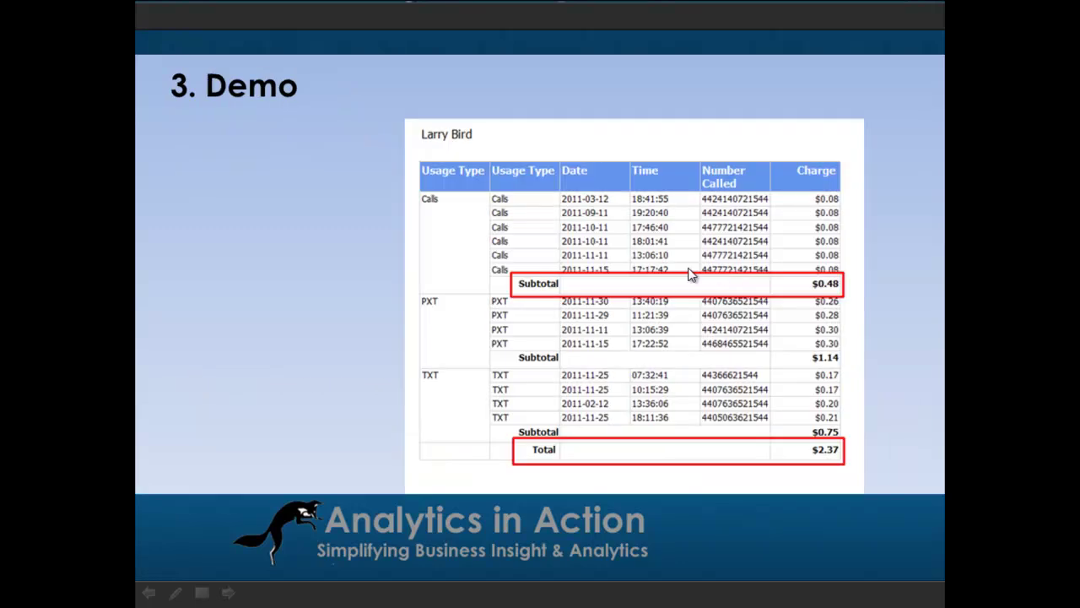
pyautogui.press('Left')
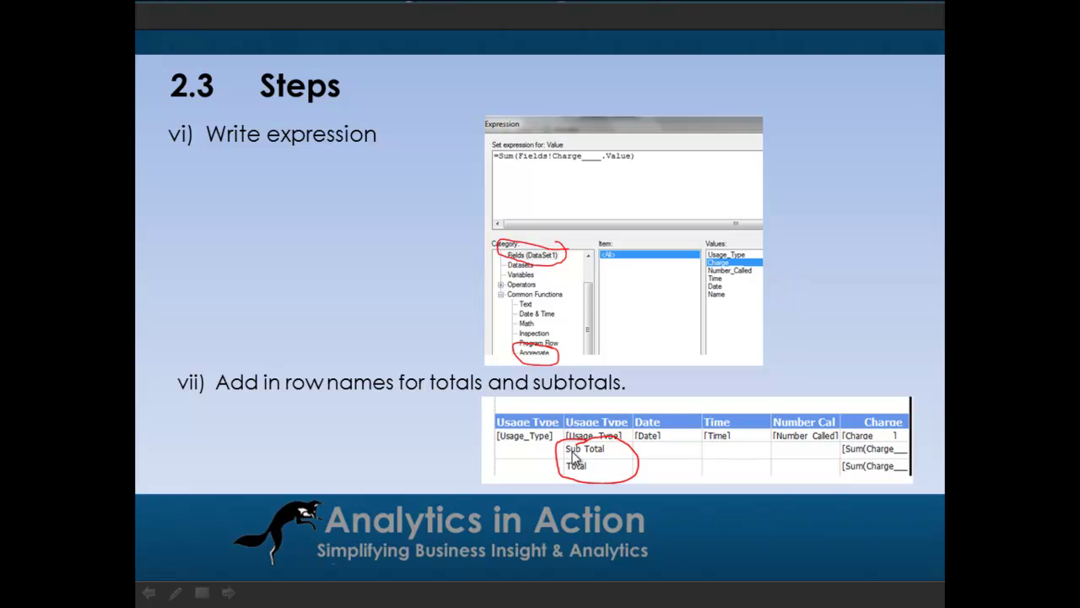
pyautogui.click(604, 486)
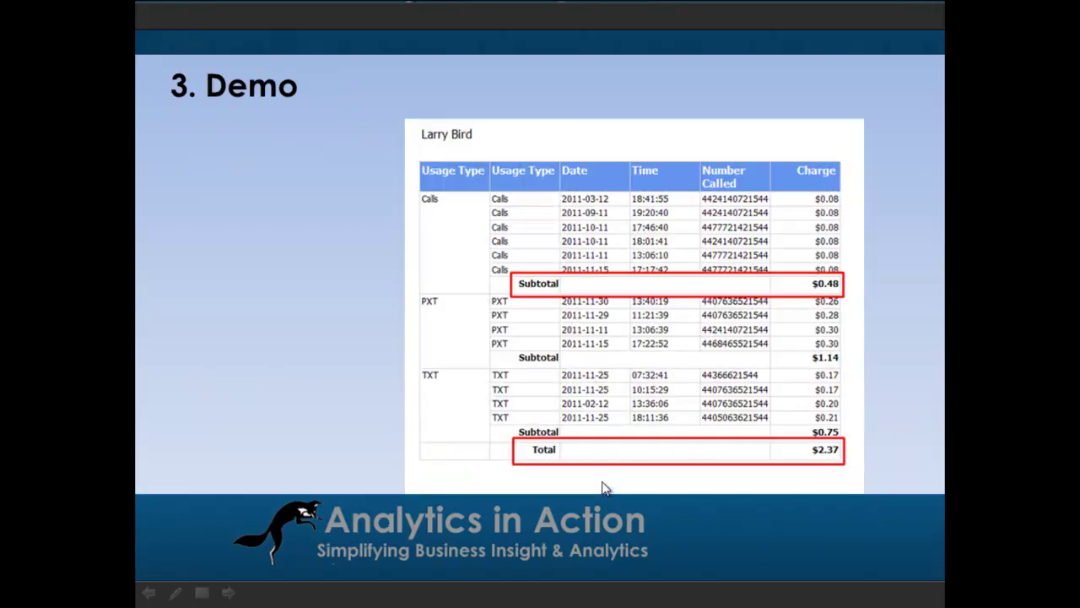
# End the slide show and launch SQL Server Business Intelligence Development Studio
pyautogui.press('Escape')
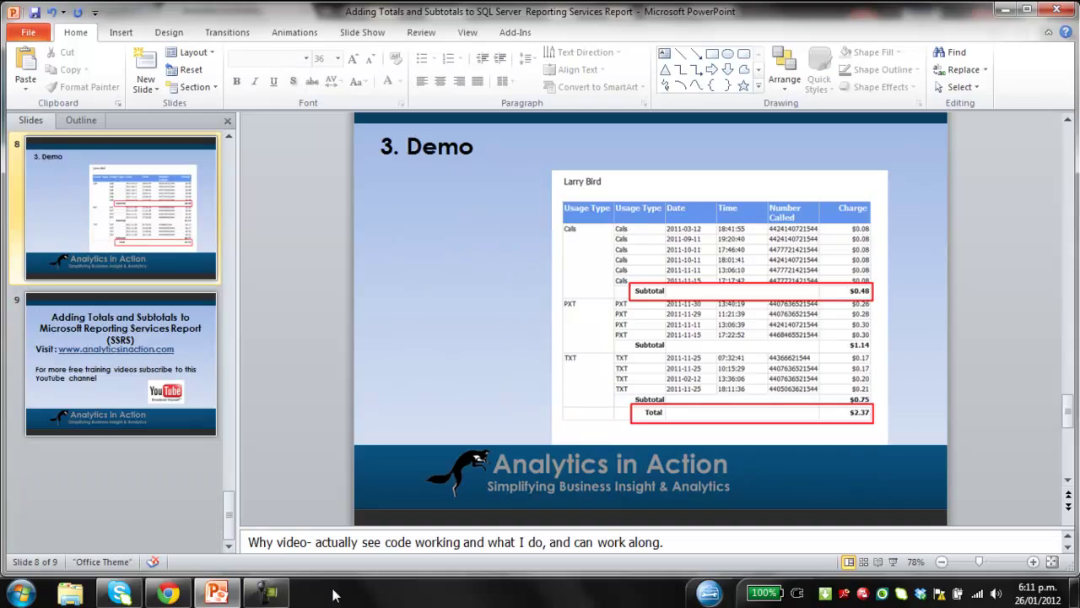
pyautogui.click(18, 593)
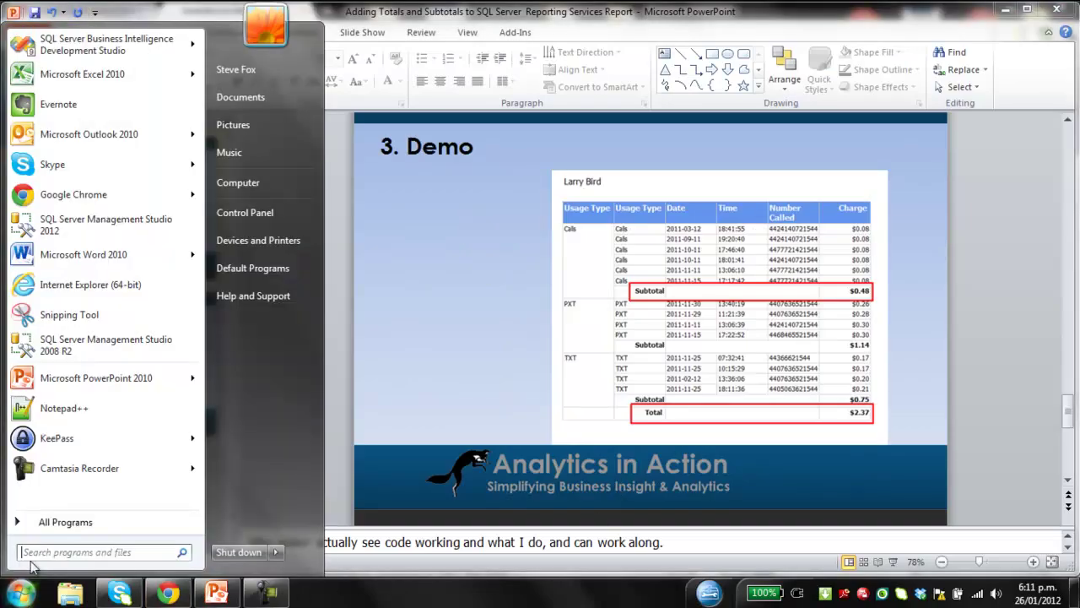
pyautogui.moveTo(100, 51)
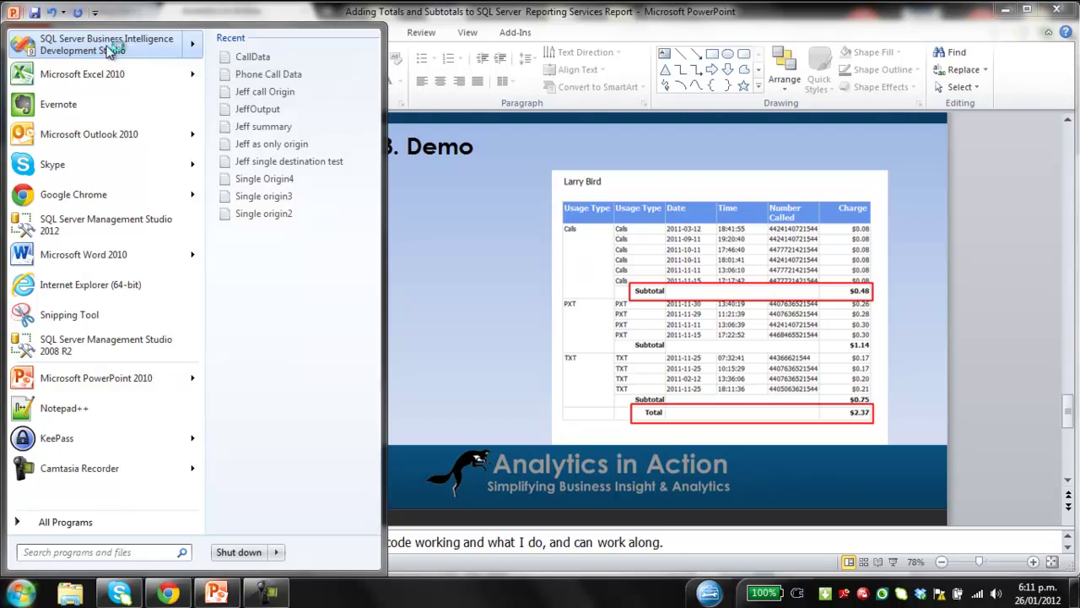
pyautogui.click(110, 48)
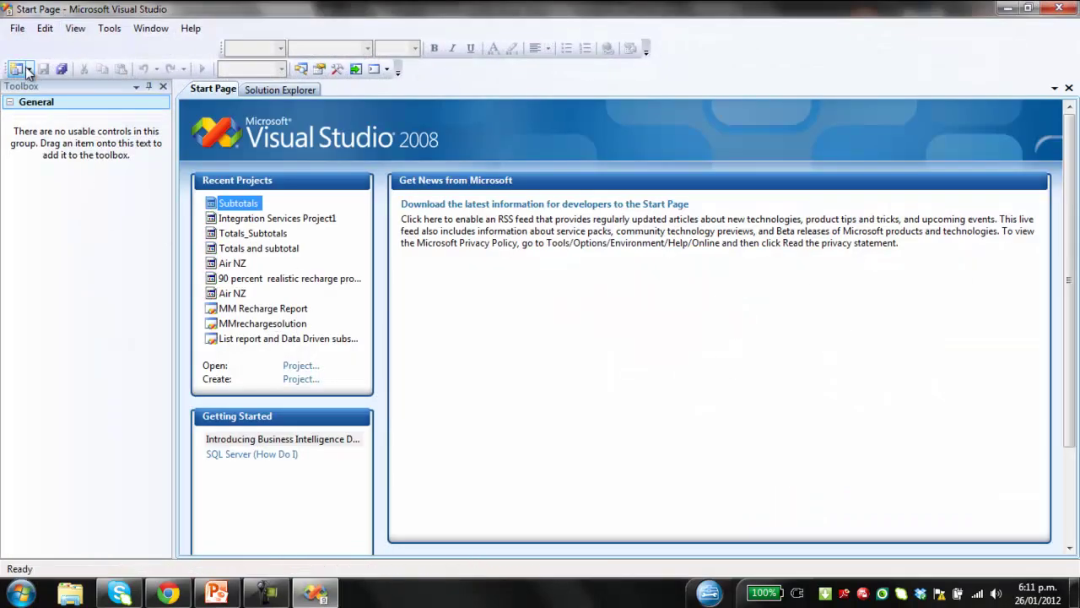
# Create a new Report Server Project Wizard project named 'Totals'
pyautogui.click(10, 31)
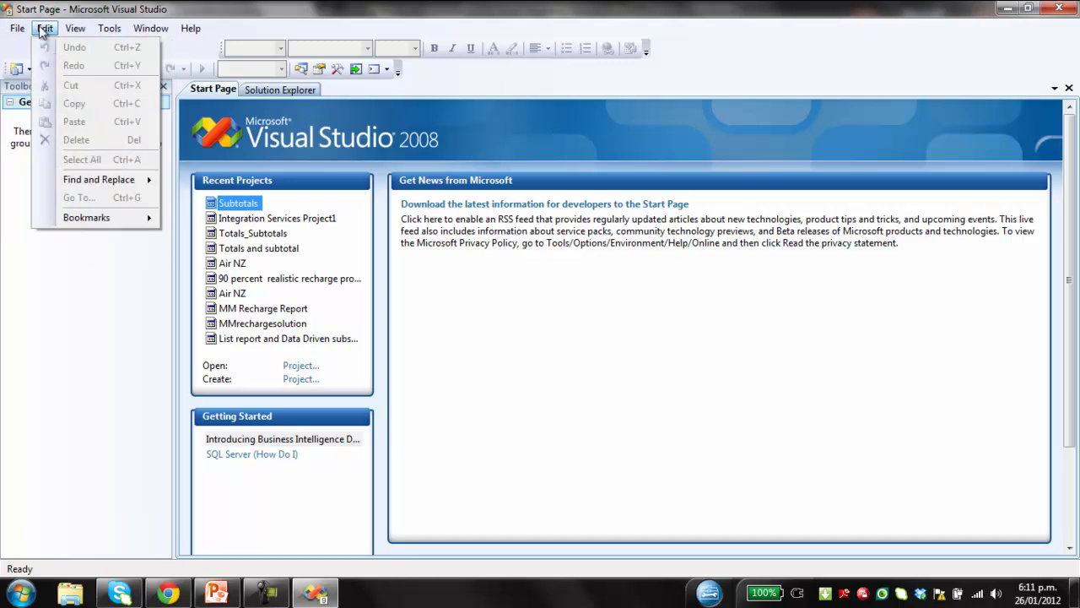
pyautogui.moveTo(44, 49)
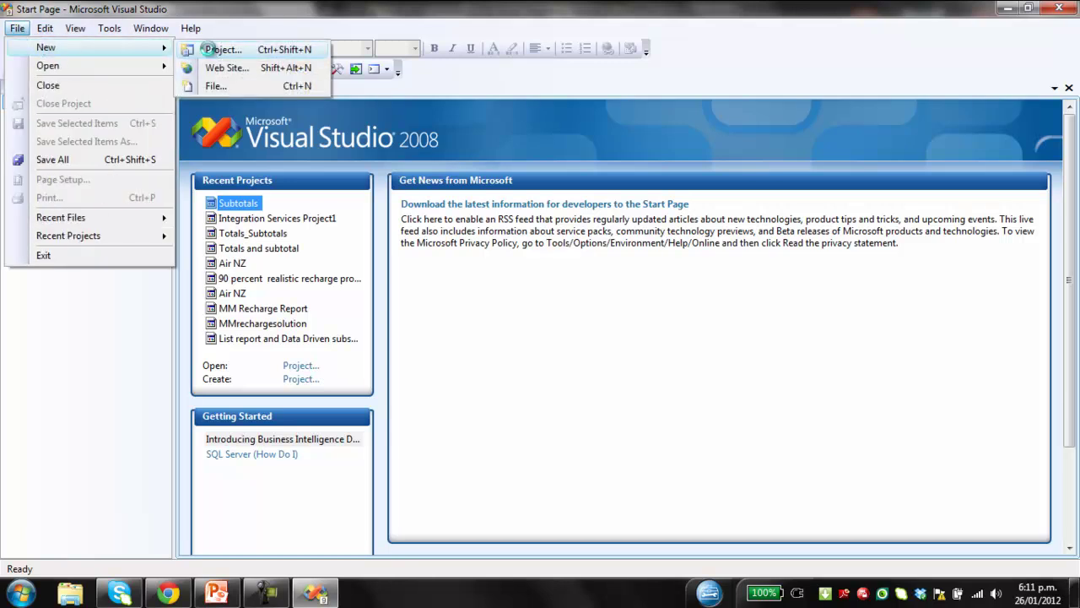
pyautogui.click(215, 49)
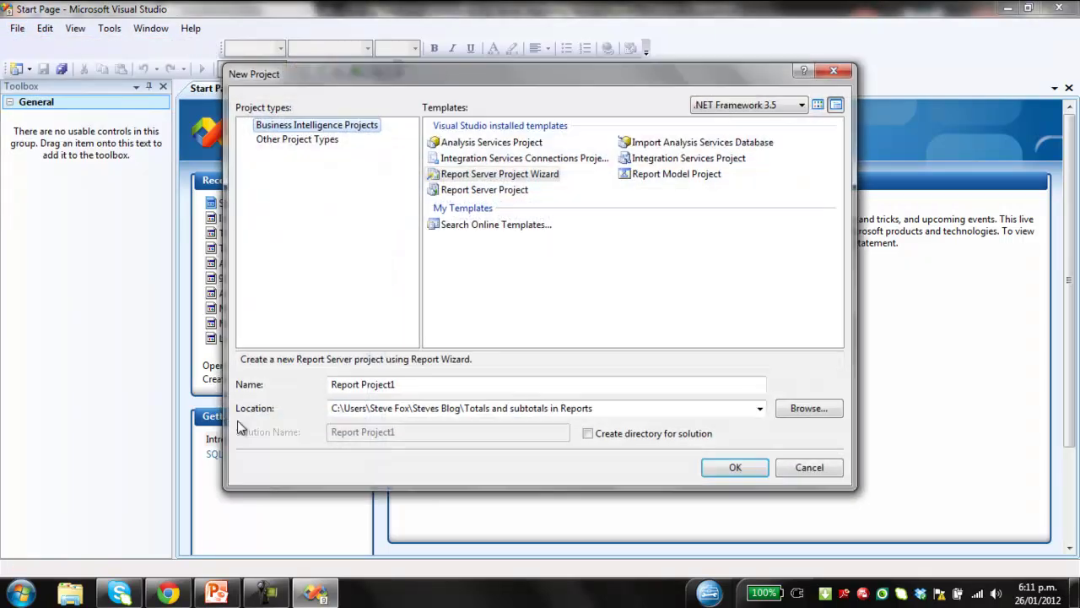
pyautogui.click(488, 176)
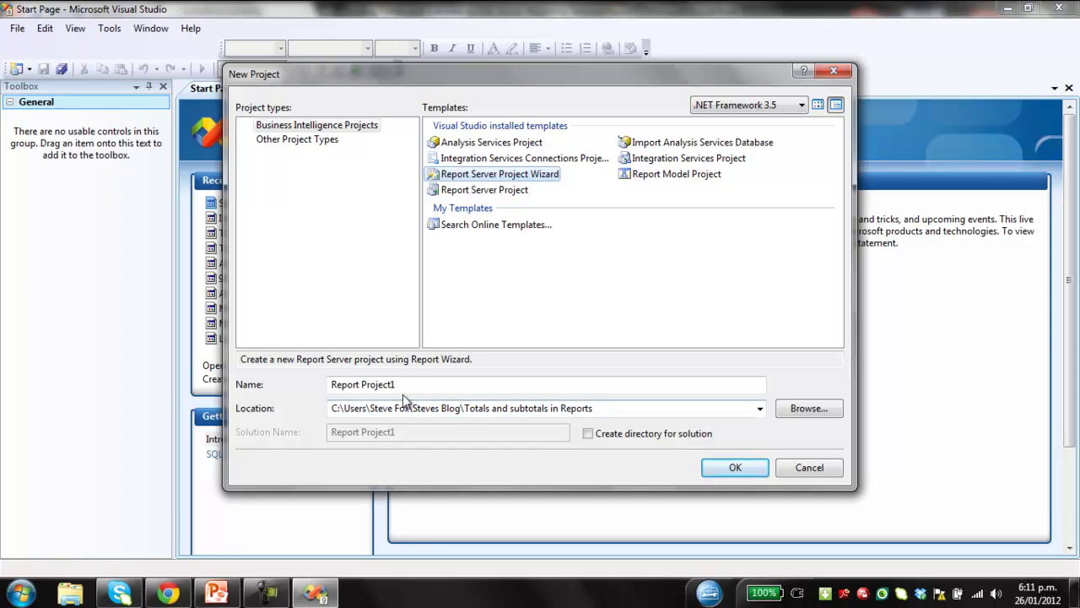
pyautogui.moveTo(403, 385); pyautogui.dragTo(269, 359)
pyautogui.write('R')
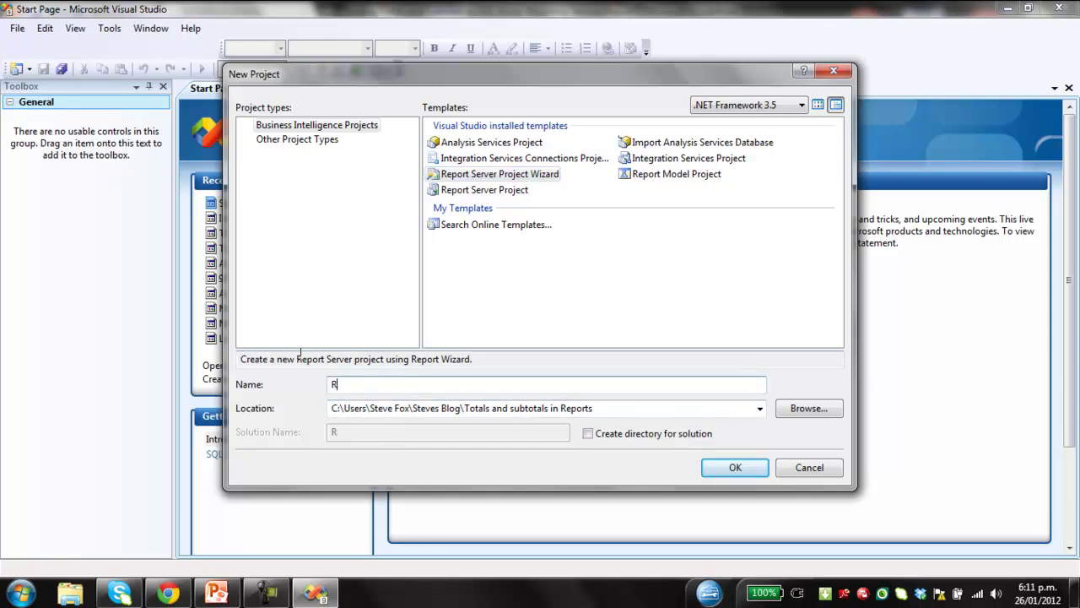
pyautogui.write('e')
pyautogui.press('BackSpace')
pyautogui.press('BackSpace')
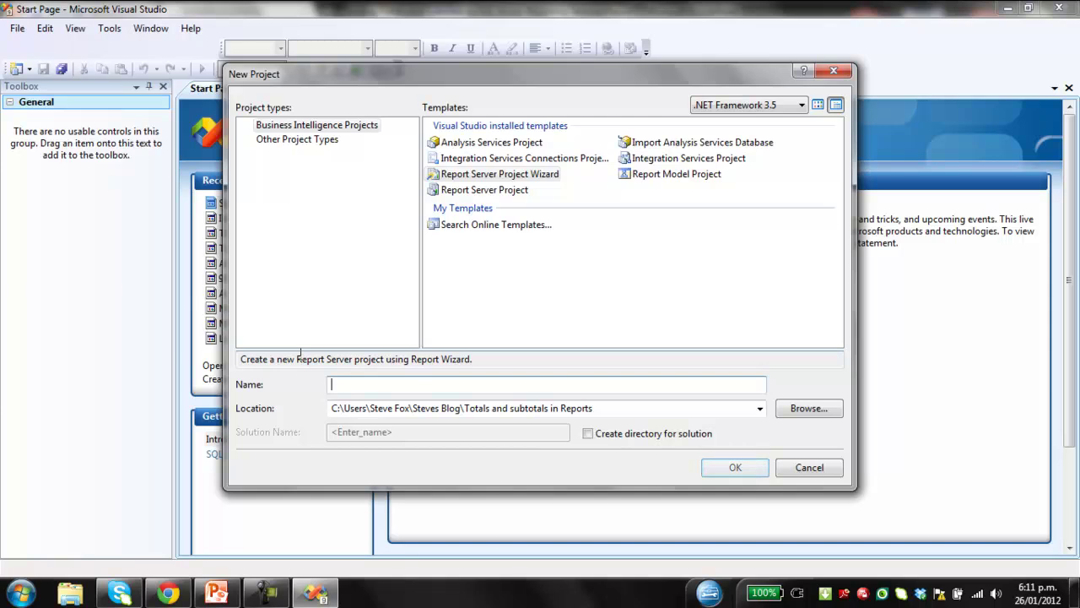
pyautogui.write('Totals')
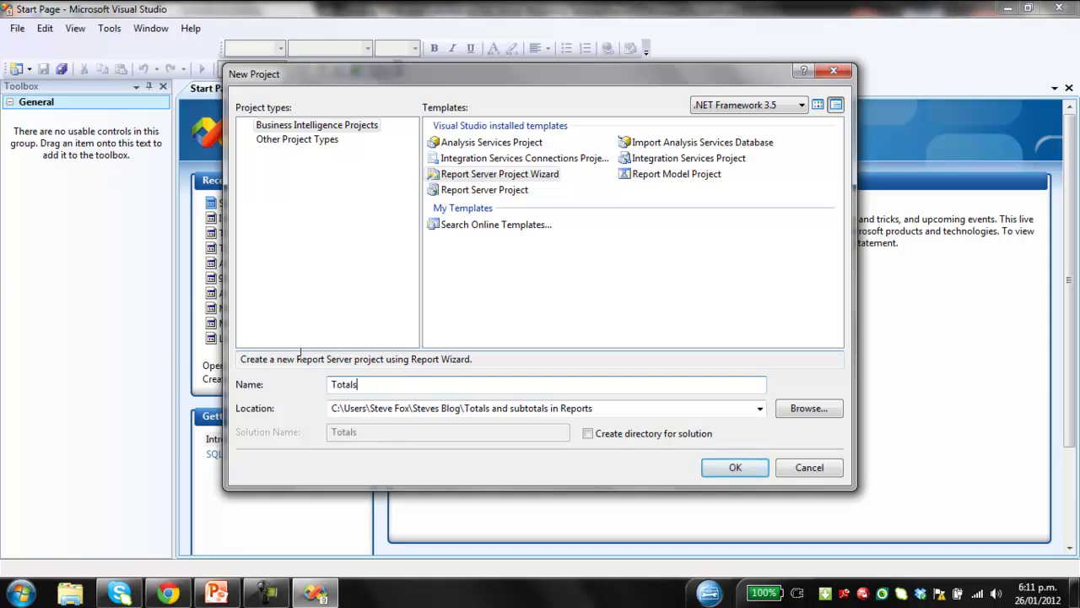
pyautogui.click(740, 470)
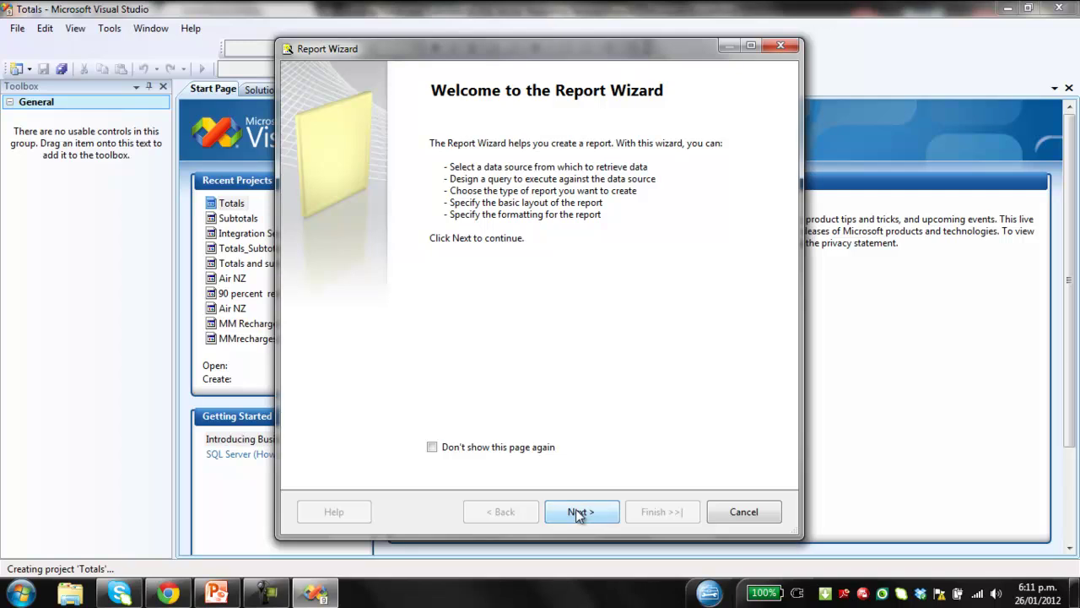
# Name the new data source 'Call data'
pyautogui.click(580, 513)
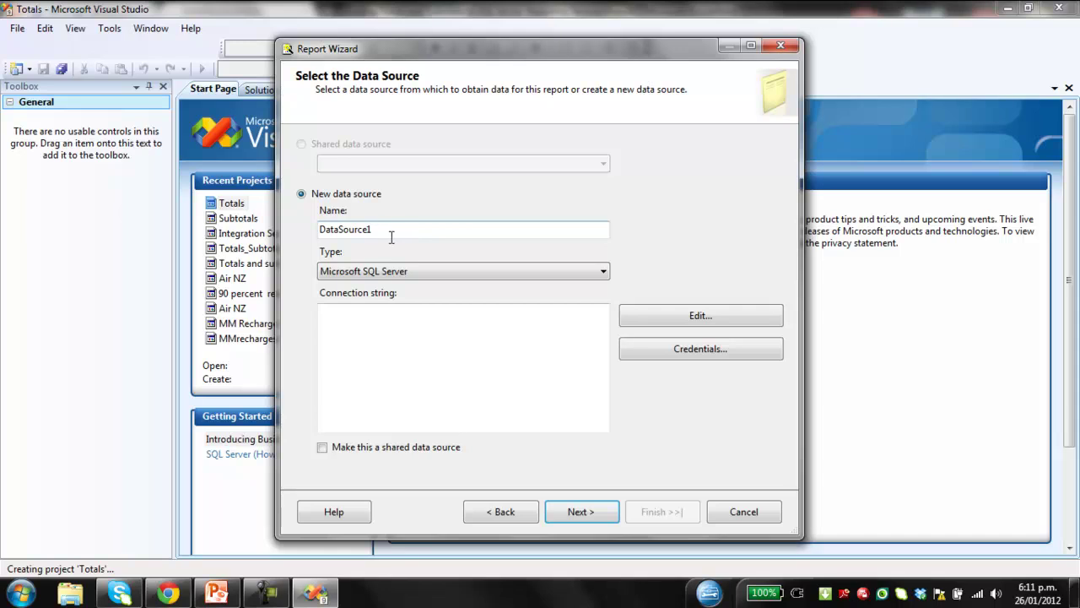
pyautogui.moveTo(393, 230); pyautogui.dragTo(289, 231)
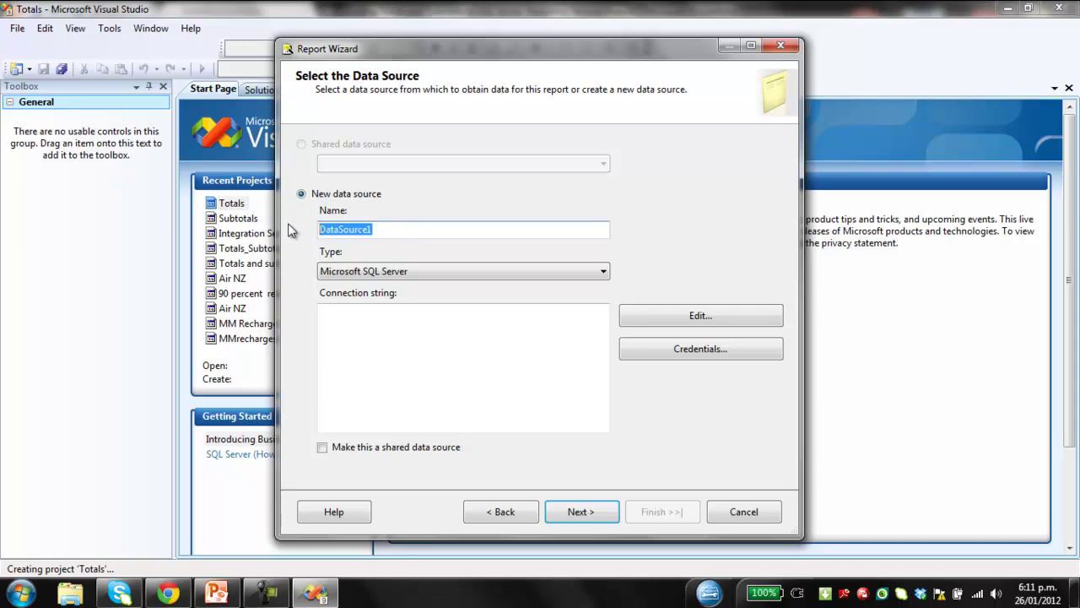
pyautogui.write('Call')
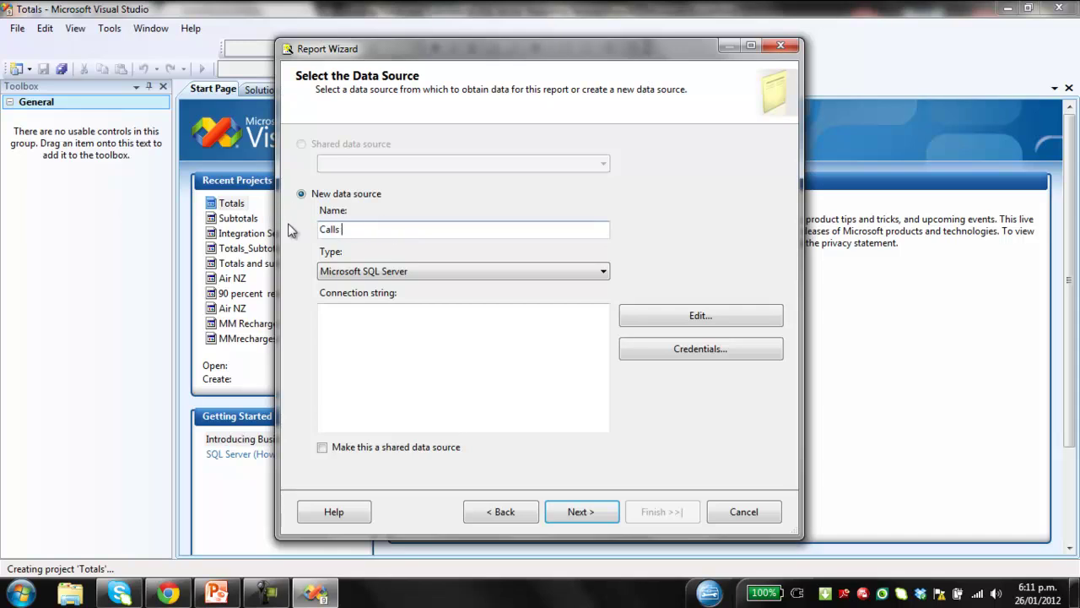
pyautogui.write(' data')
# Connect the data source to the Learning database on the local SQL server
pyautogui.click(663, 324)
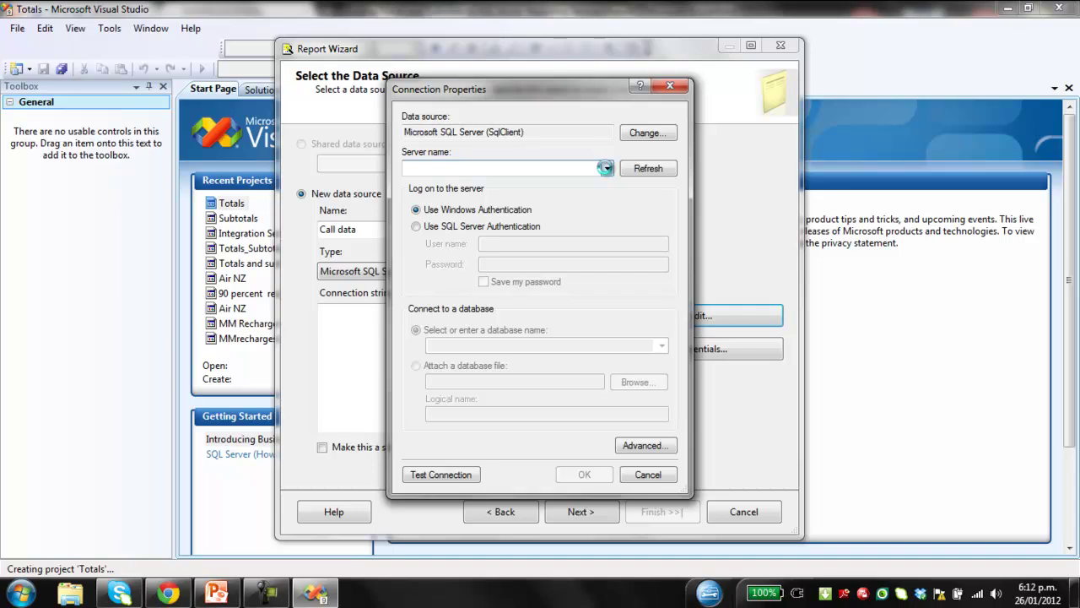
pyautogui.click(606, 168)
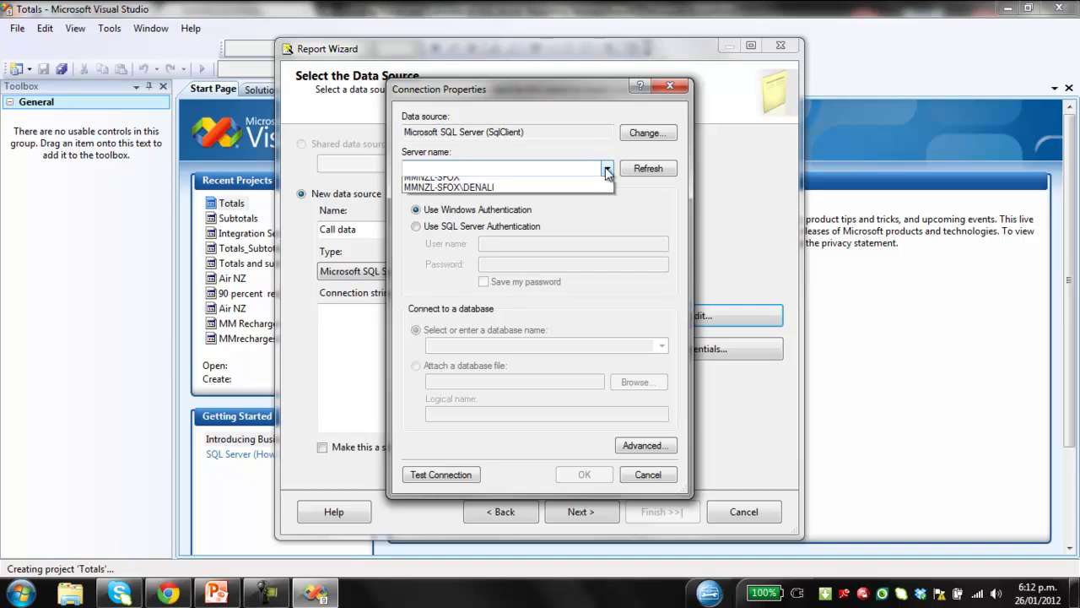
pyautogui.click(549, 183)
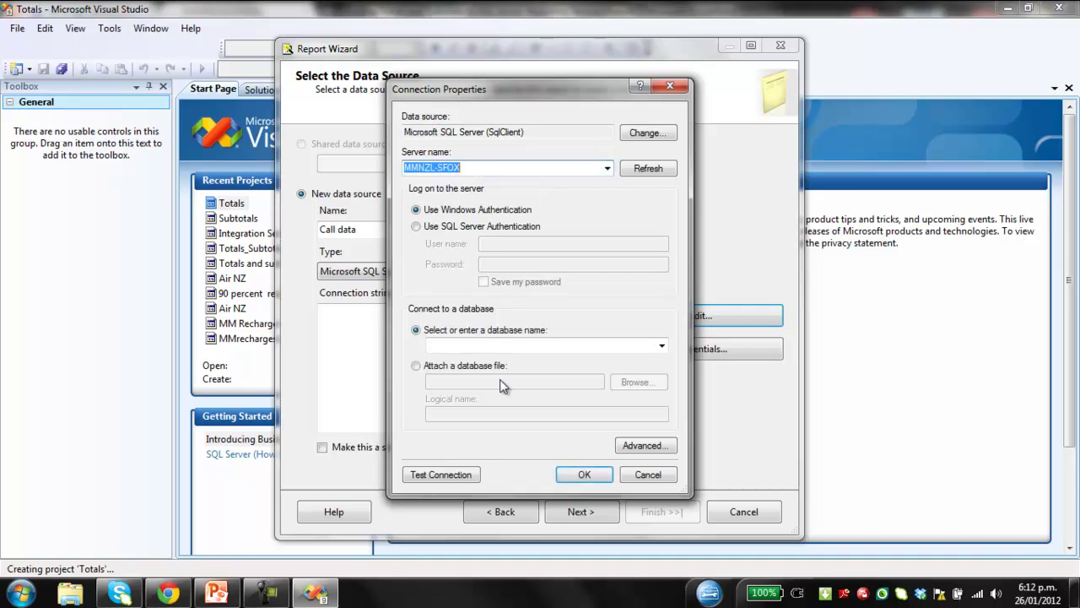
pyautogui.click(663, 347)
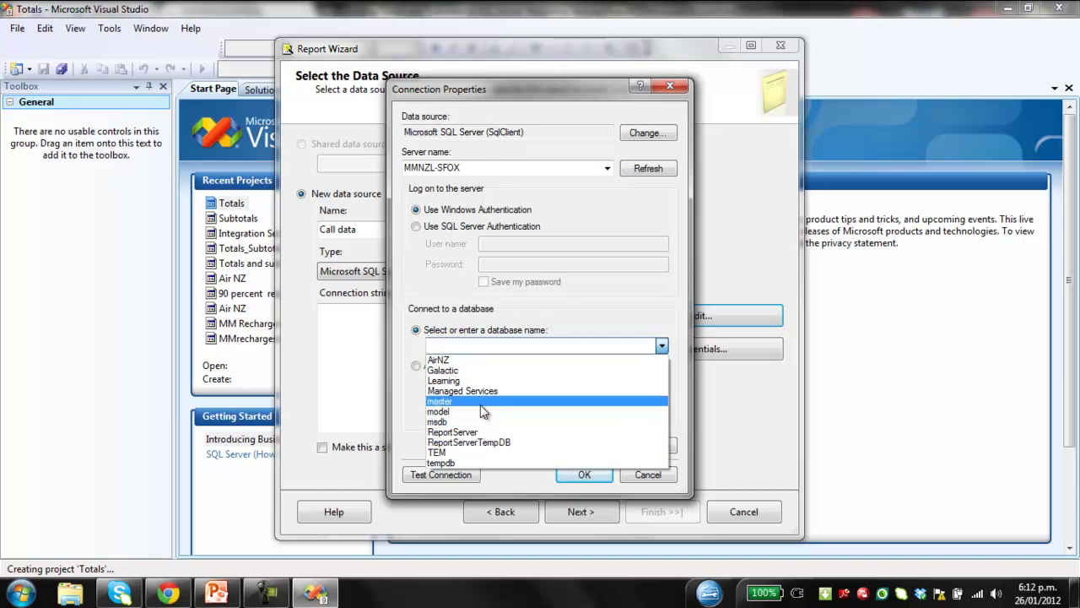
pyautogui.click(458, 380)
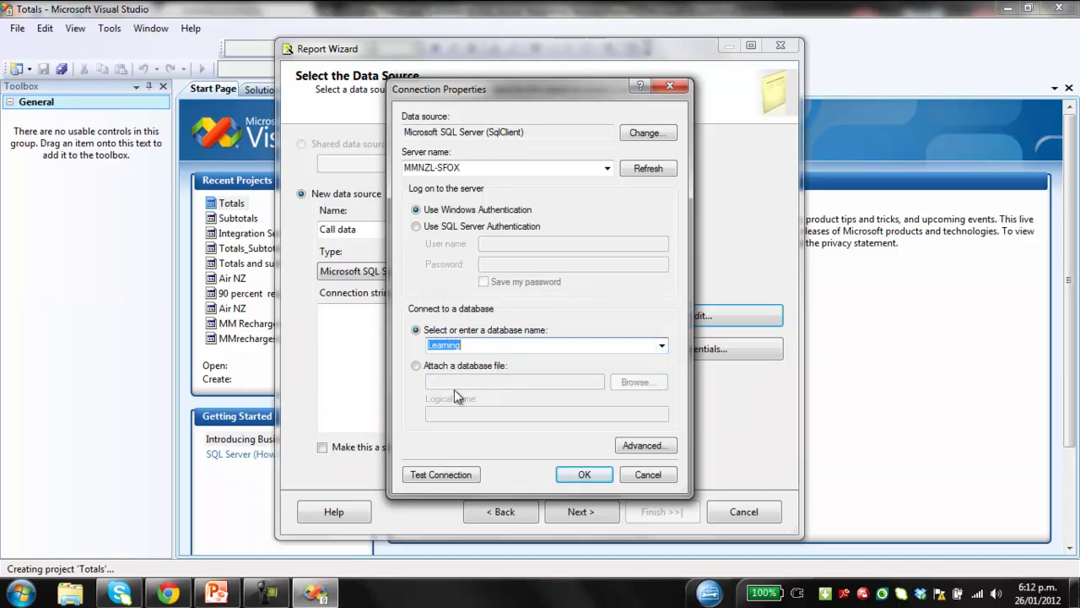
pyautogui.click(580, 475)
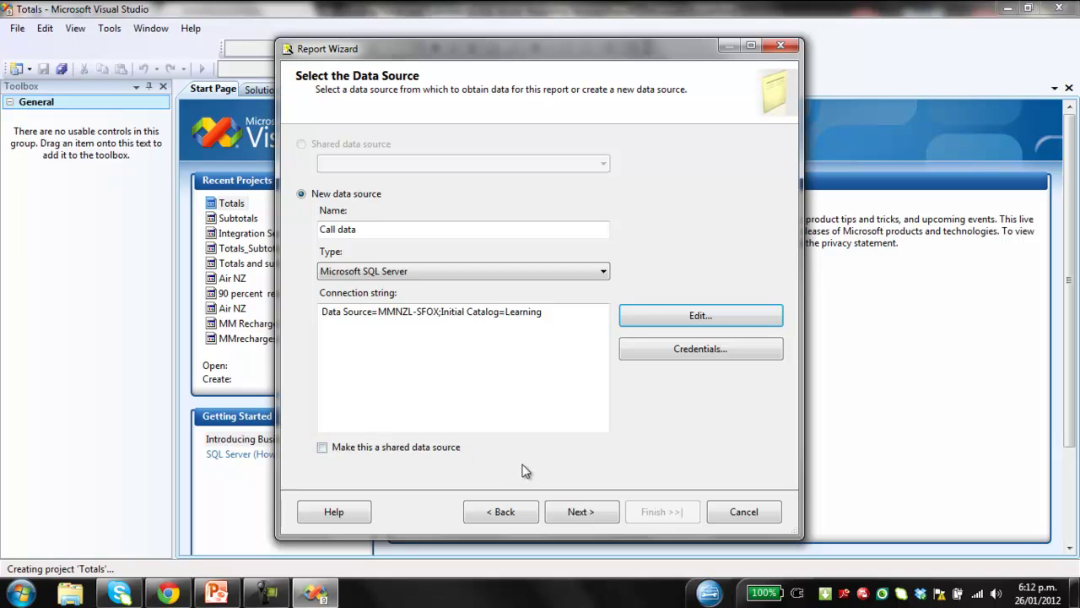
# Build the query SELECT Calls.* FROM Calls in the Query Designer and accept it
pyautogui.click(579, 511)
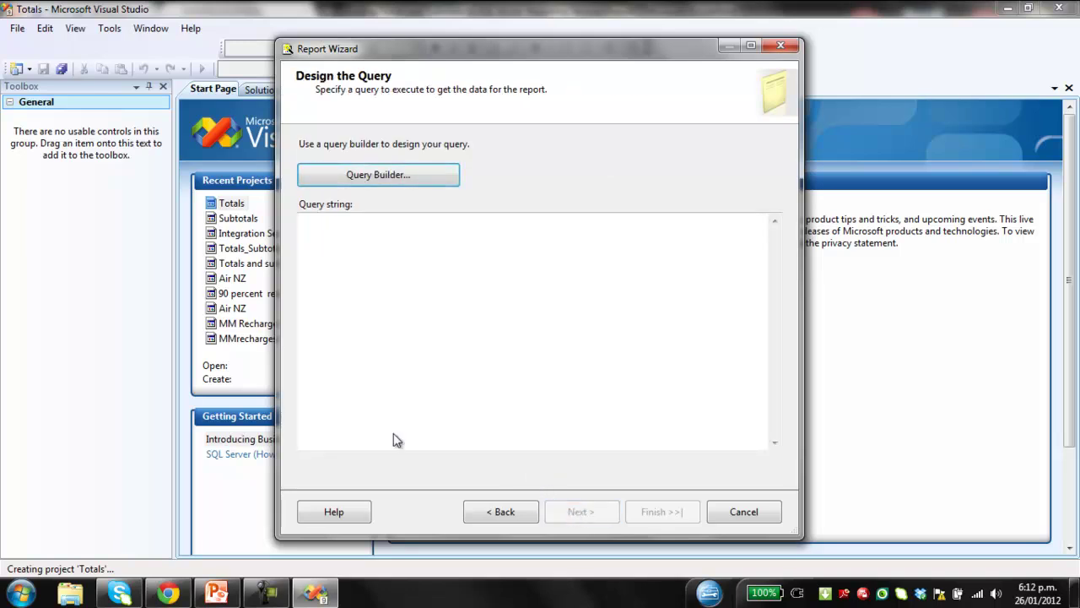
pyautogui.click(372, 177)
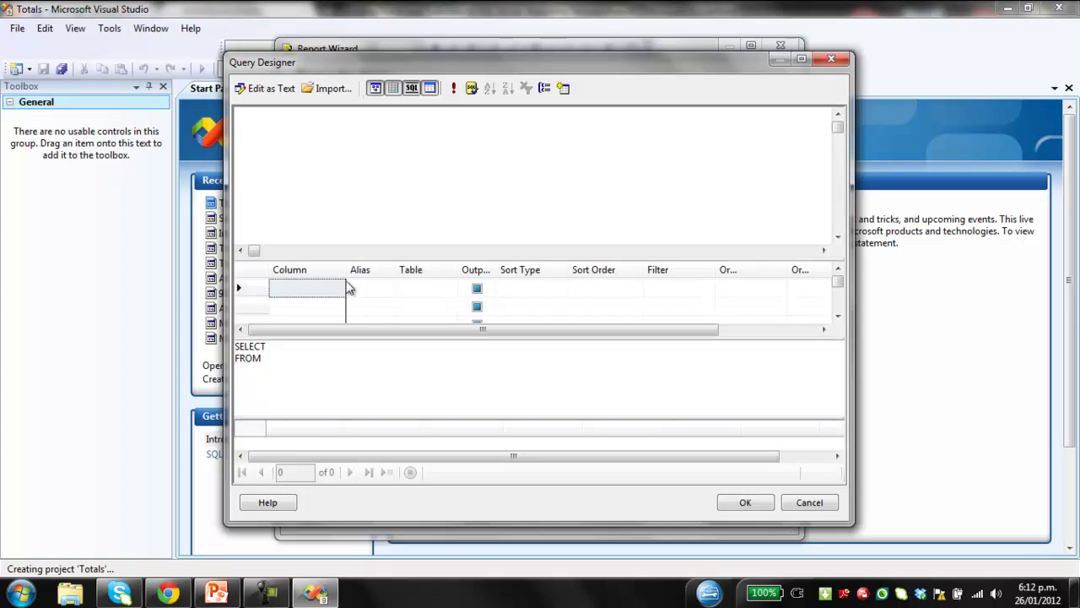
pyautogui.click(563, 88)
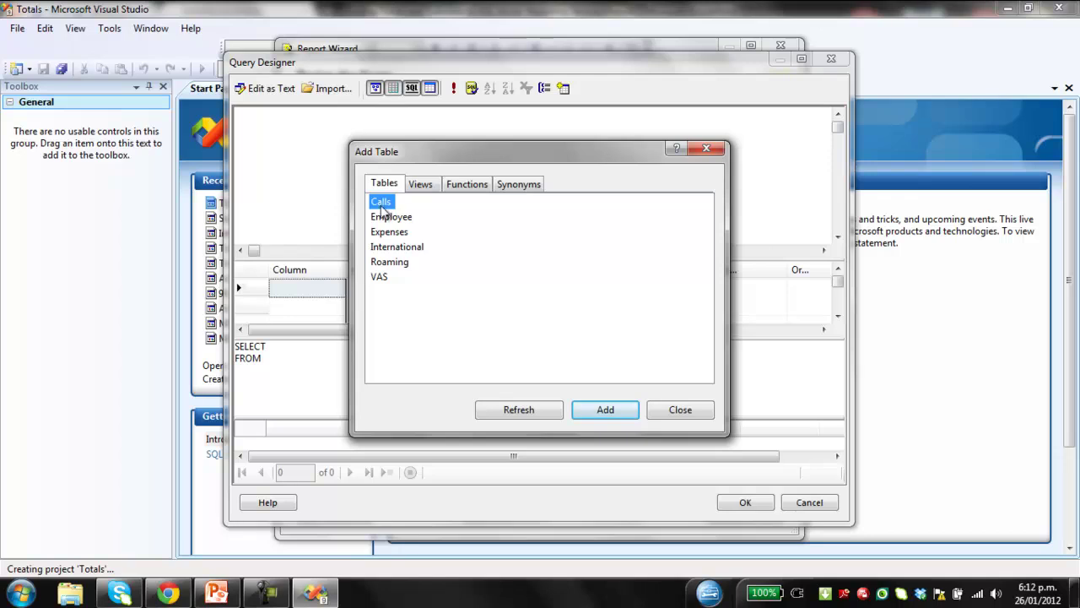
pyautogui.click(622, 416)
pyautogui.click(675, 410)
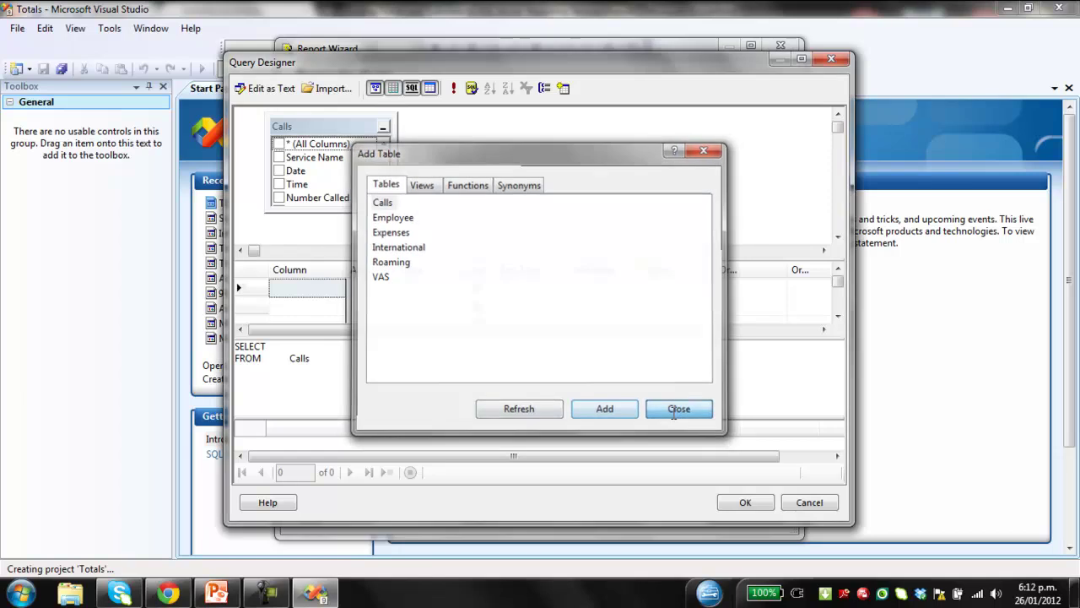
pyautogui.click(281, 145)
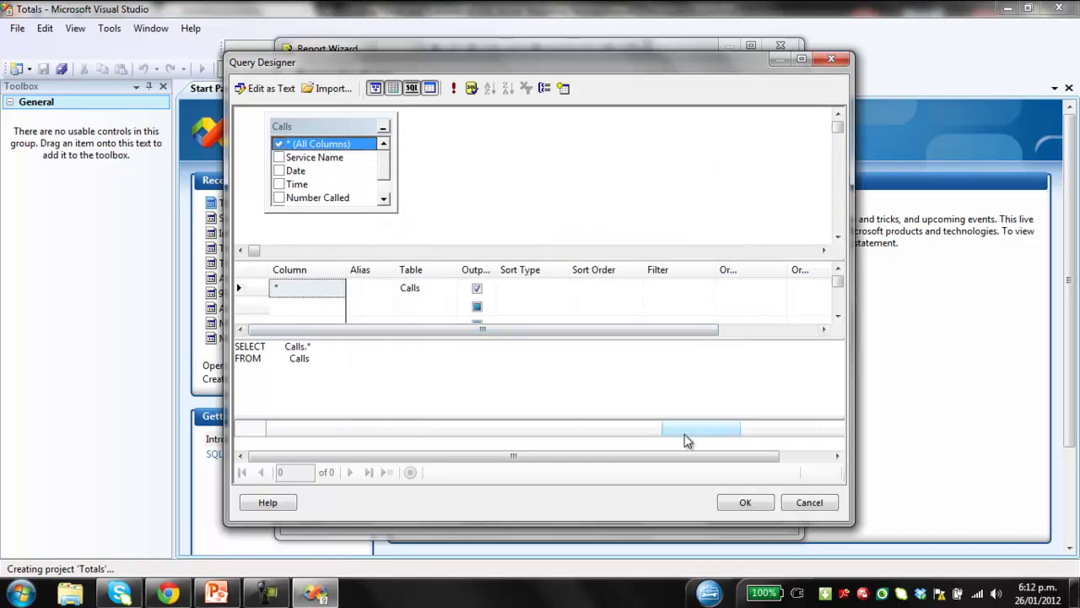
pyautogui.moveTo(386, 156)
pyautogui.mouseDown()
pyautogui.moveTo(389, 189)
pyautogui.moveTo(389, 161)
pyautogui.mouseUp()
pyautogui.click(742, 505)
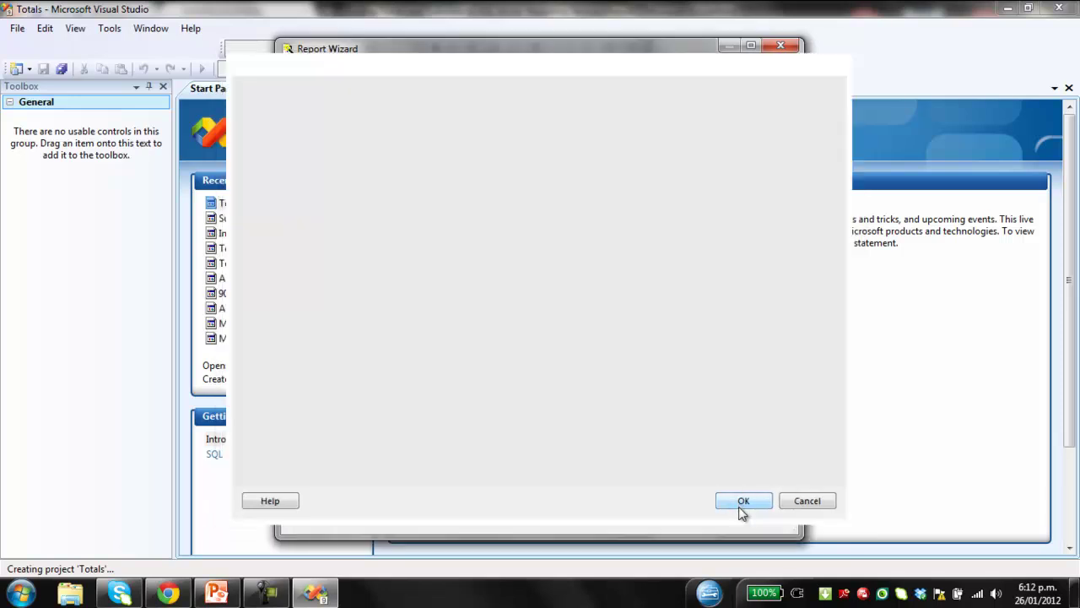
# Keep the Tabular layout, page by Service_Name, and add Usage_Type, Date, Time, Number_Called and Charge as details
pyautogui.click(582, 514)
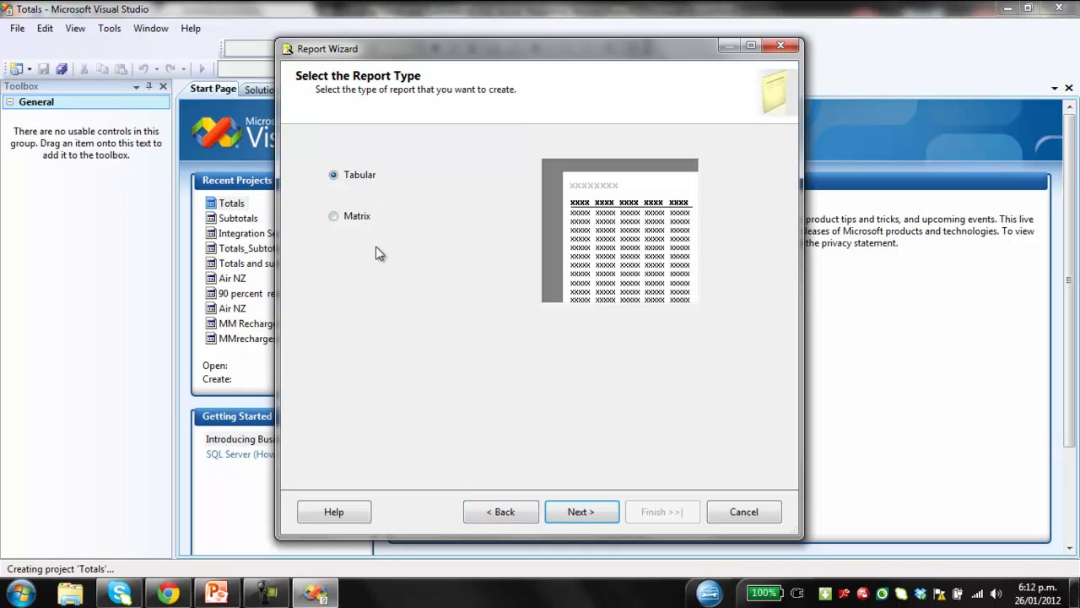
pyautogui.click(581, 514)
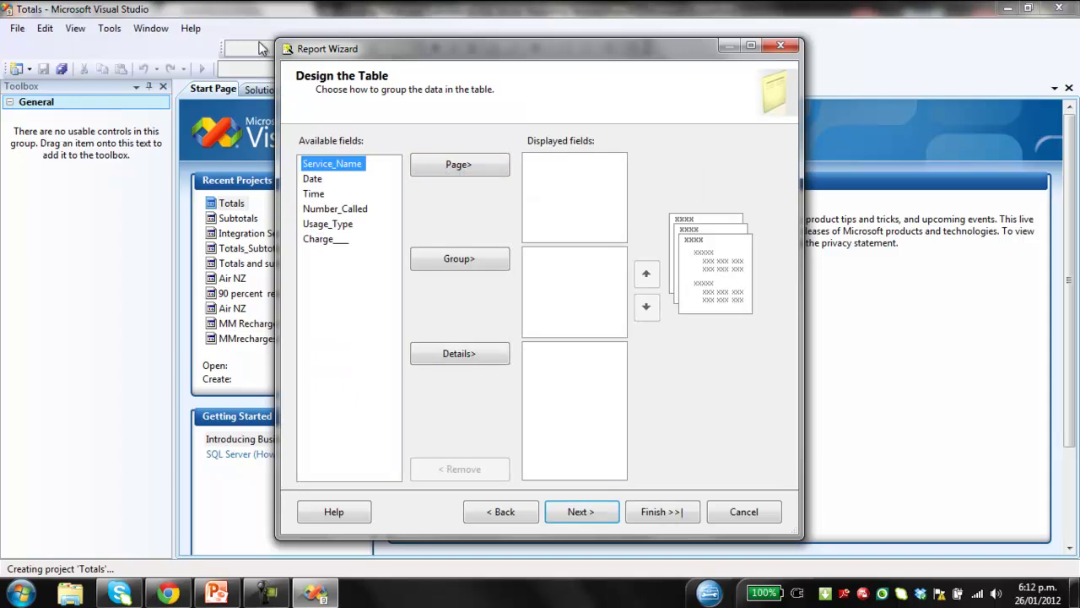
pyautogui.click(458, 168)
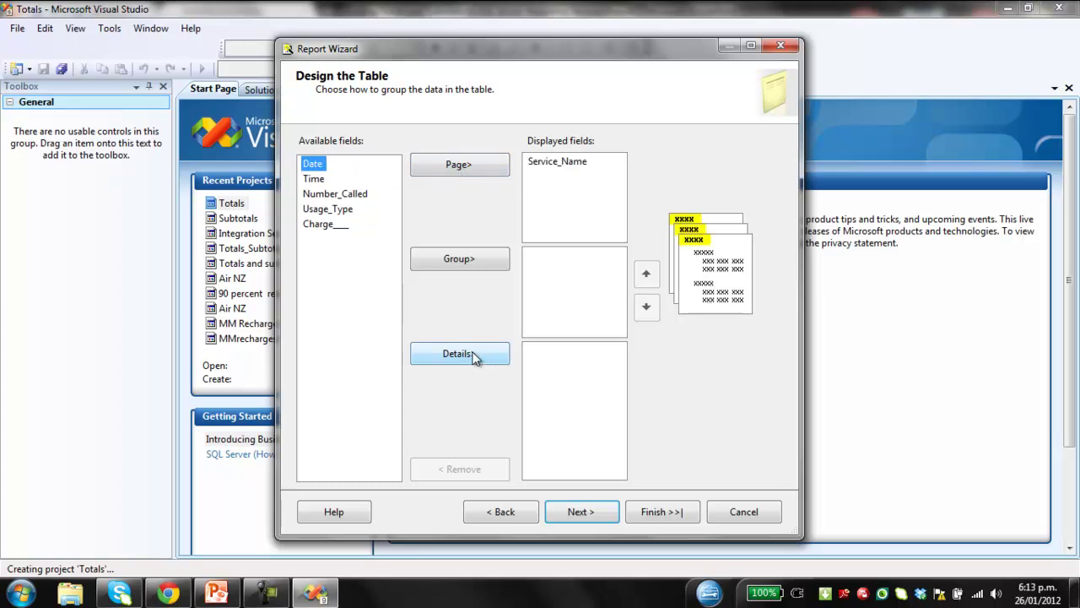
pyautogui.click(338, 212)
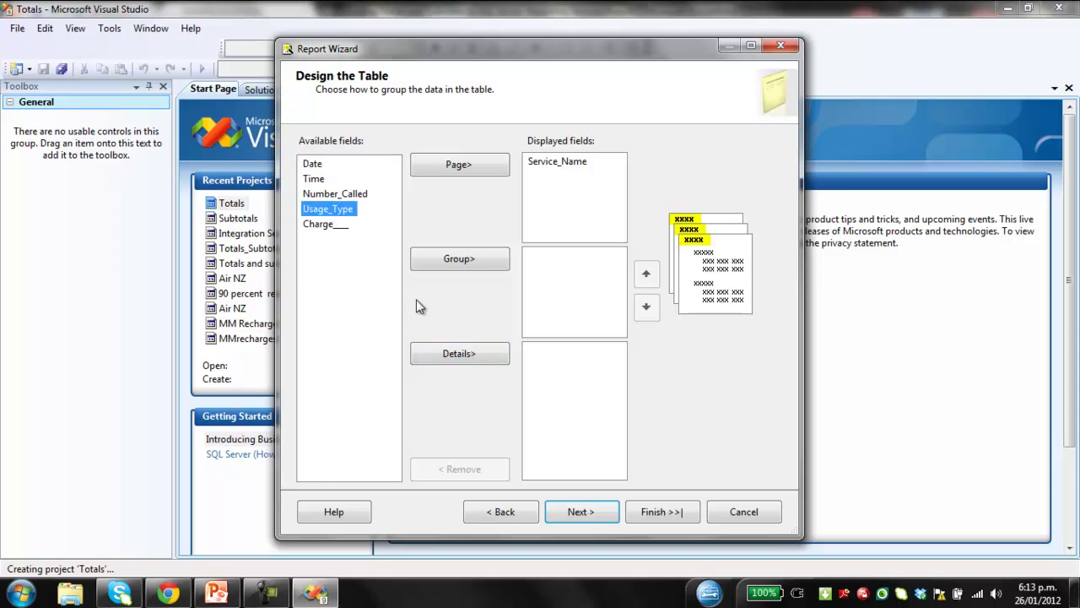
pyautogui.click(453, 358)
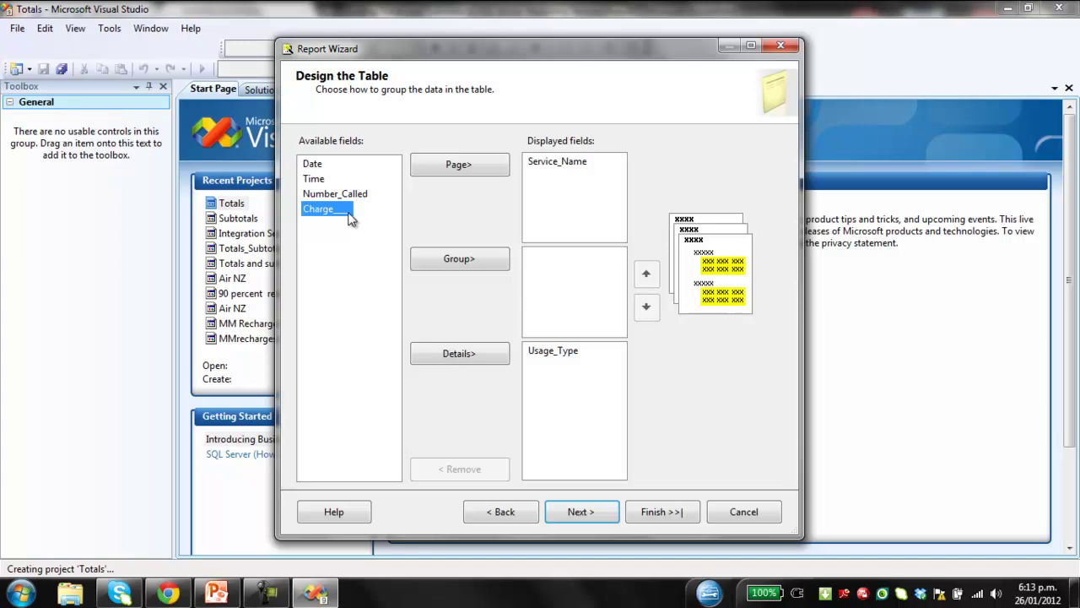
pyautogui.click(313, 163)
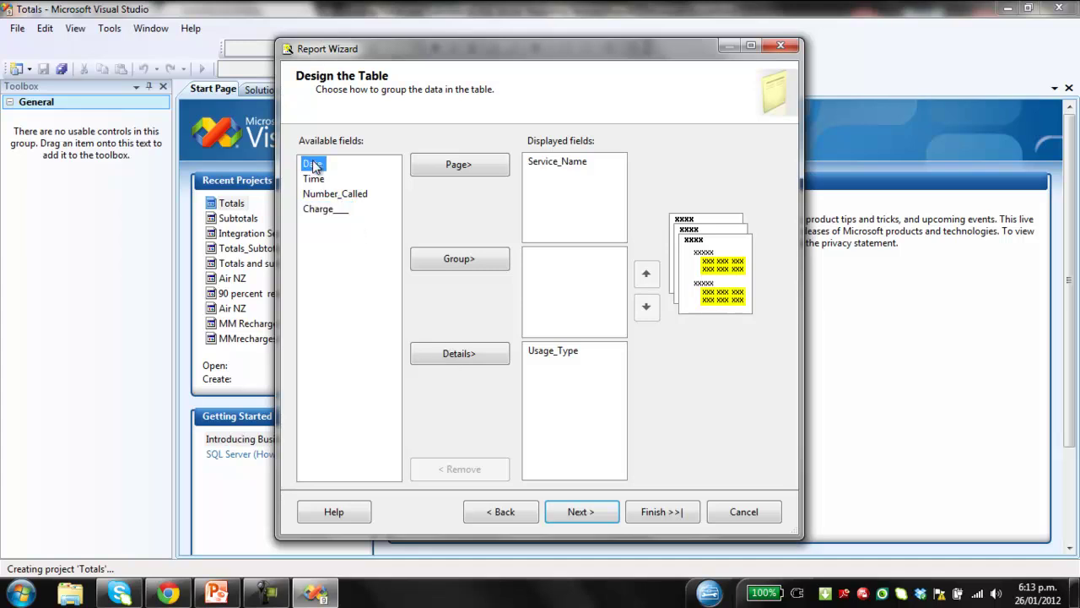
pyautogui.click(453, 356)
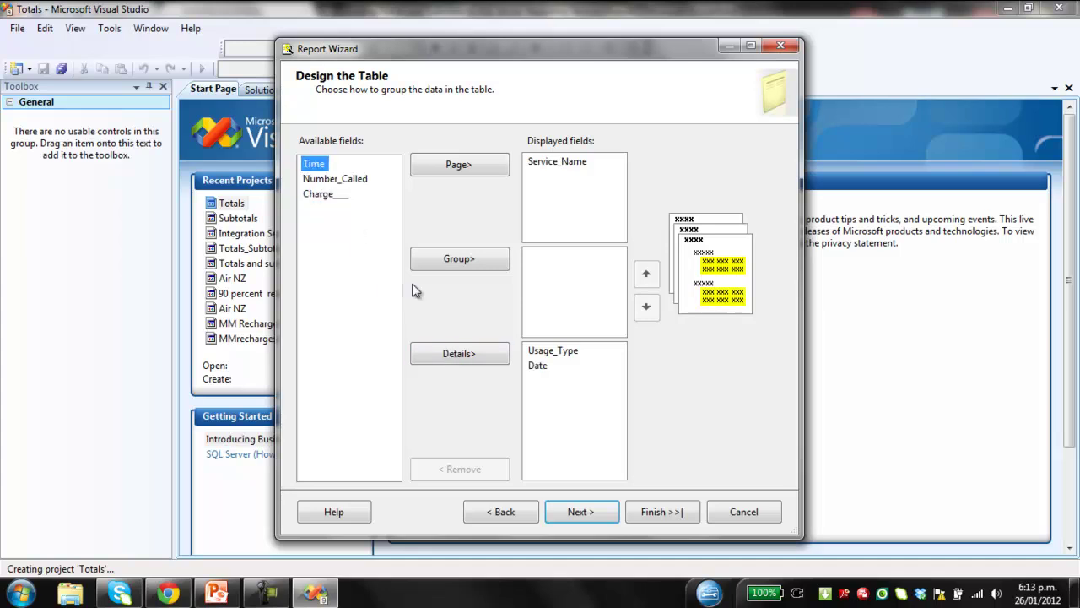
pyautogui.click(484, 358)
pyautogui.click(441, 355)
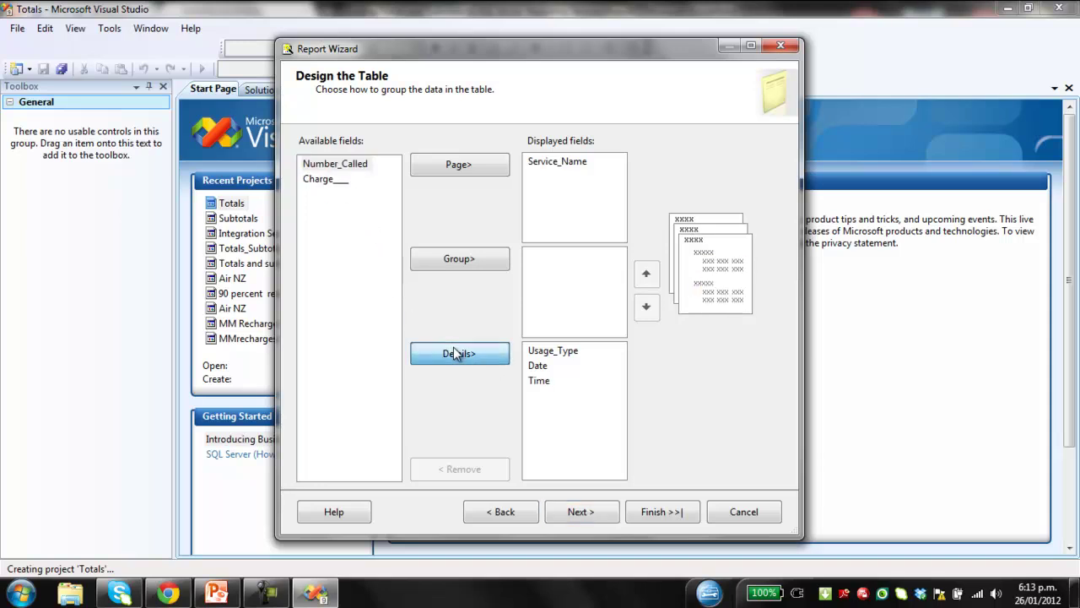
pyautogui.click(451, 354)
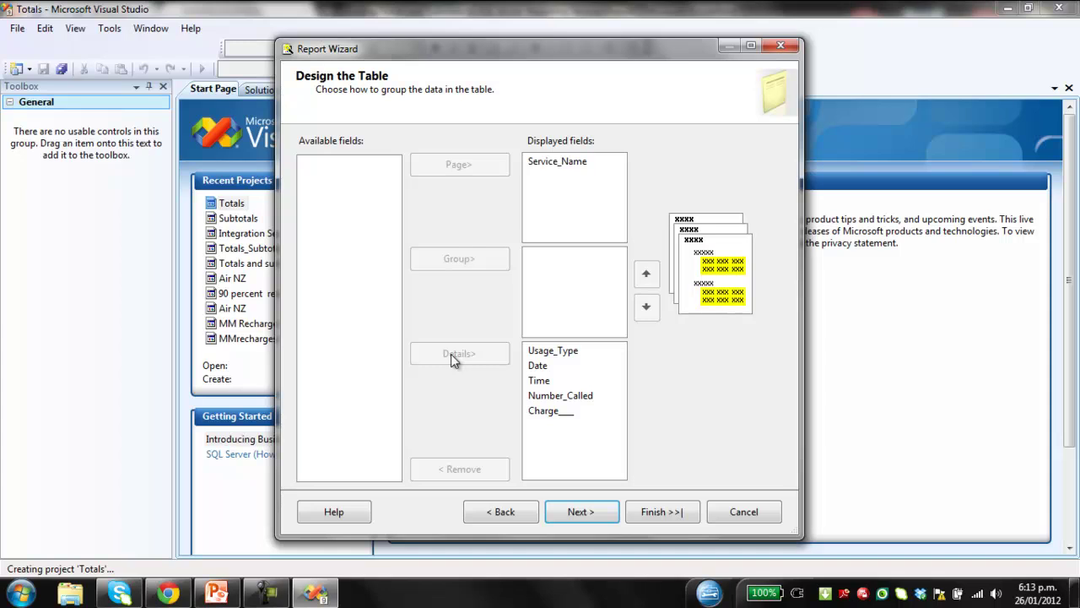
pyautogui.click(583, 511)
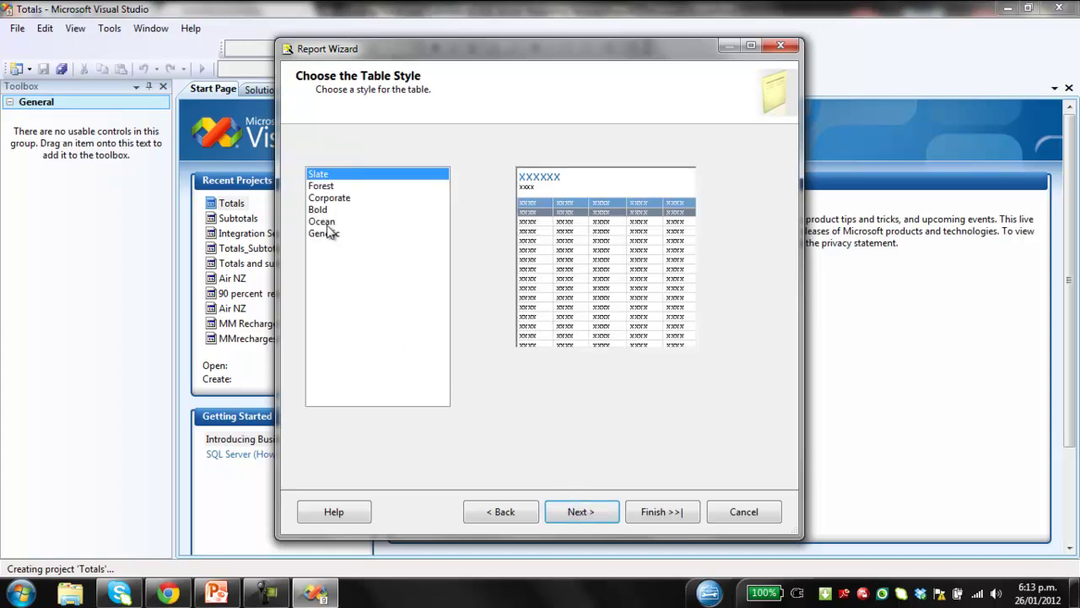
# Apply the Ocean style, keep the default deployment location, and finish the report named Totals
pyautogui.click(325, 222)
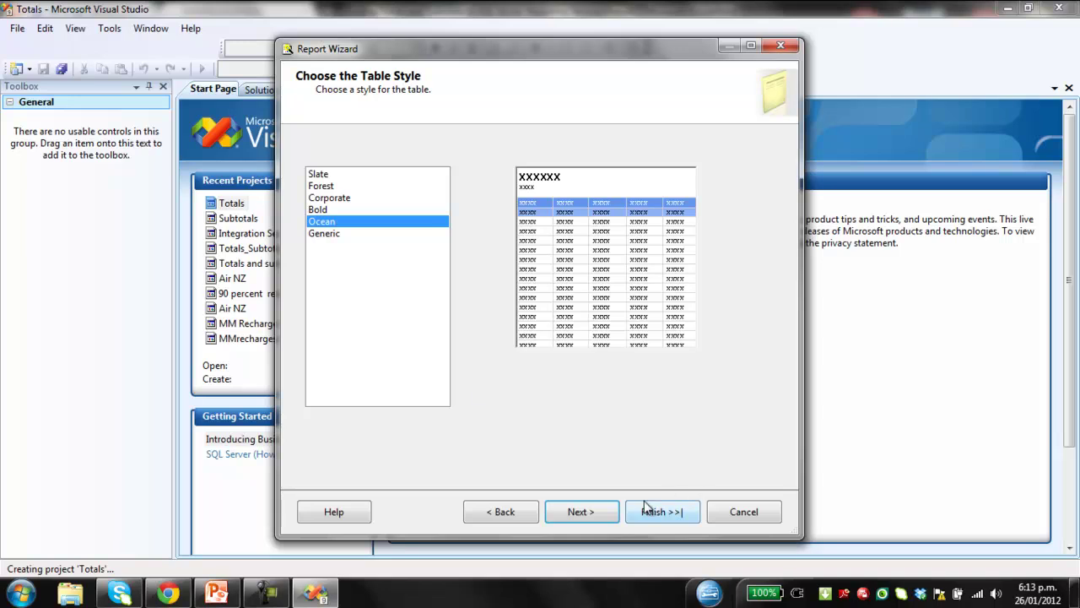
pyautogui.click(591, 512)
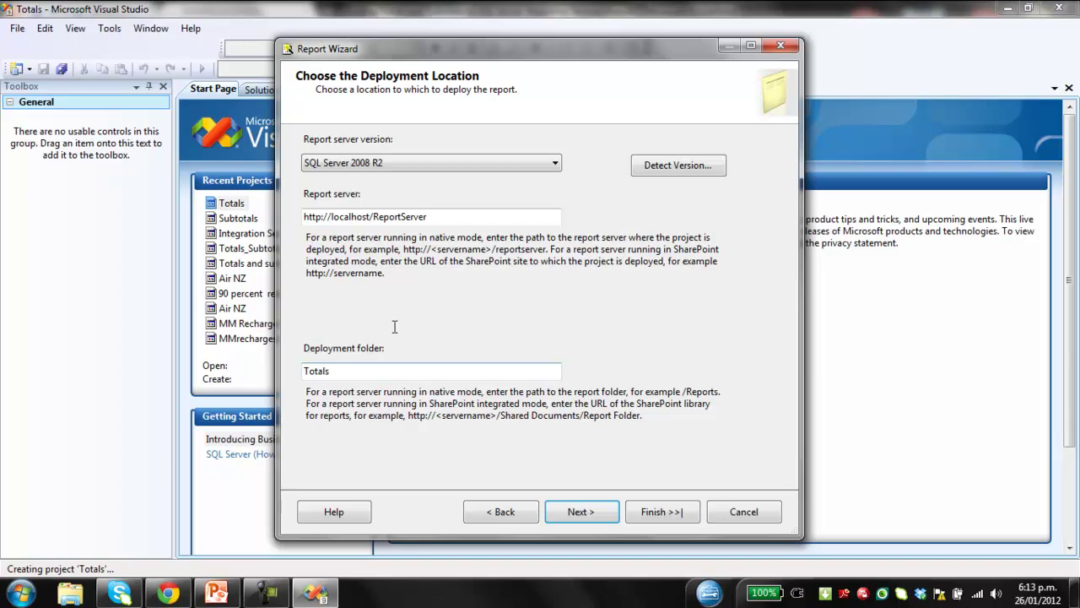
pyautogui.click(595, 518)
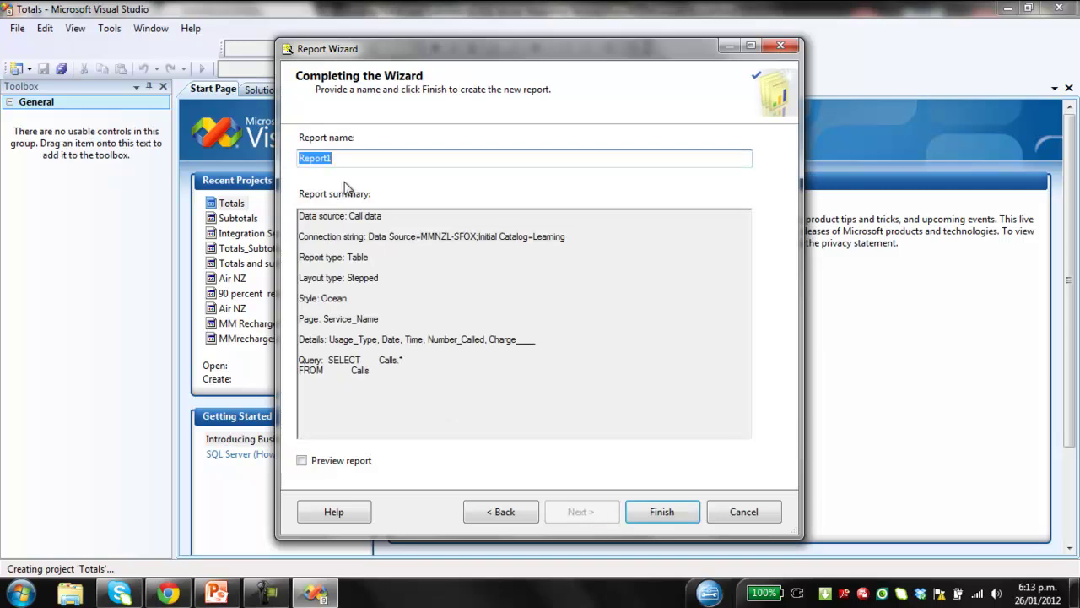
pyautogui.write('Totals')
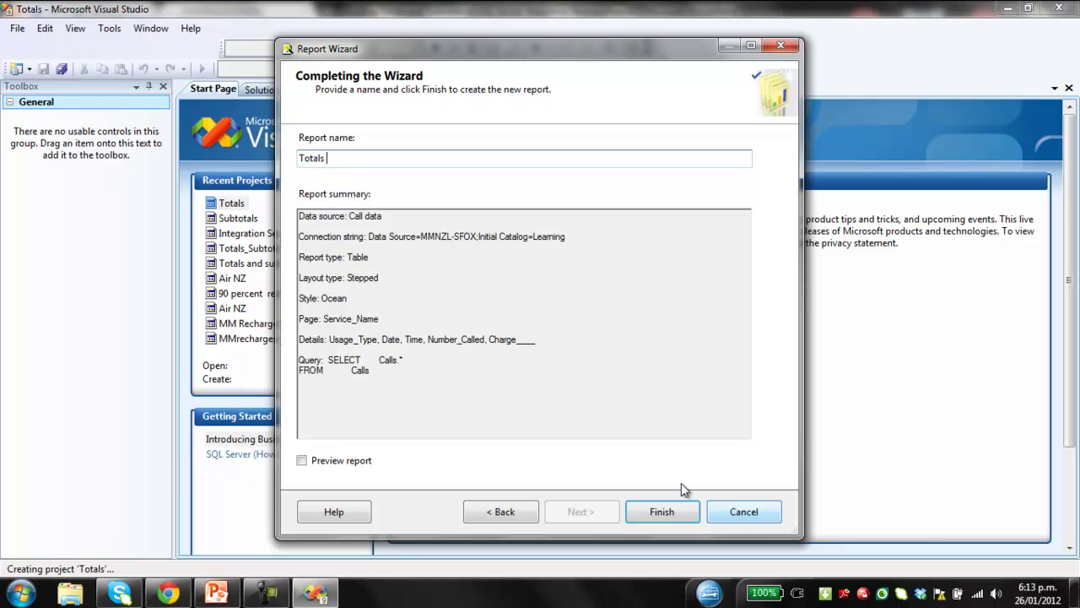
pyautogui.click(666, 510)
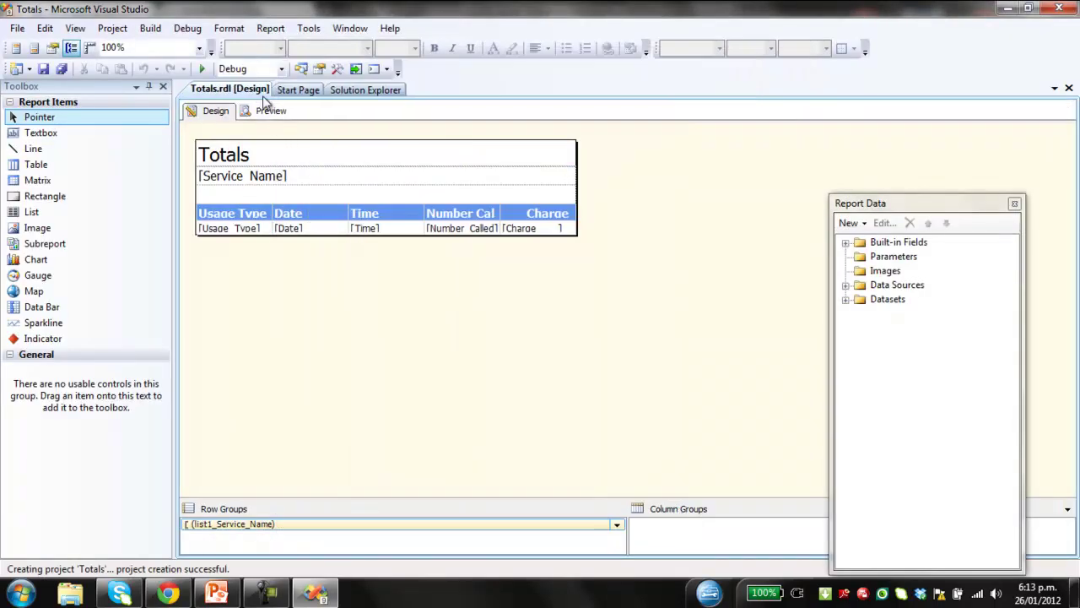
pyautogui.click(262, 113)
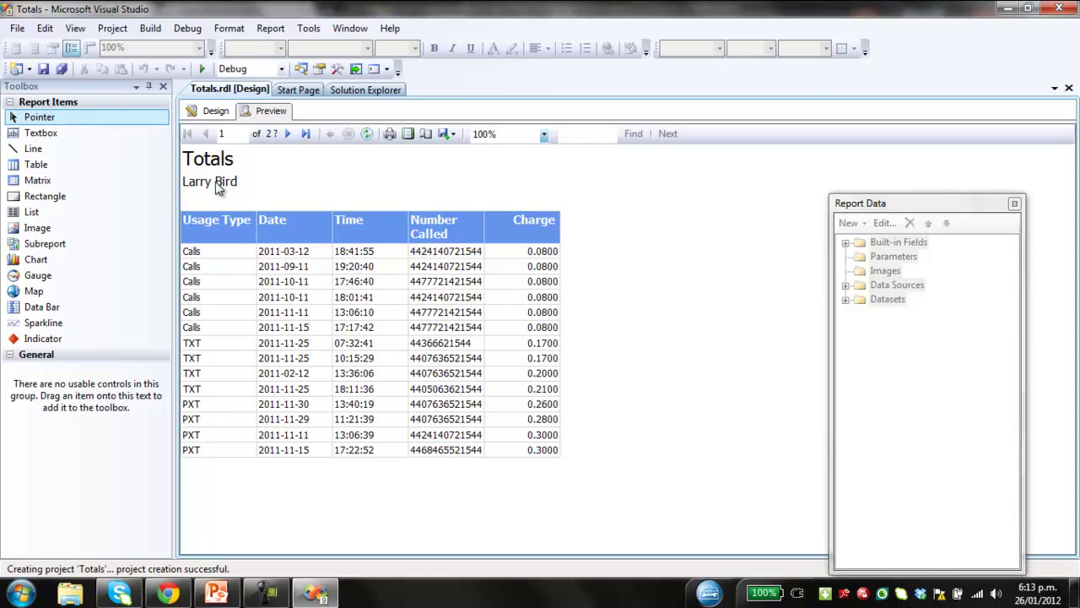
pyautogui.click(287, 135)
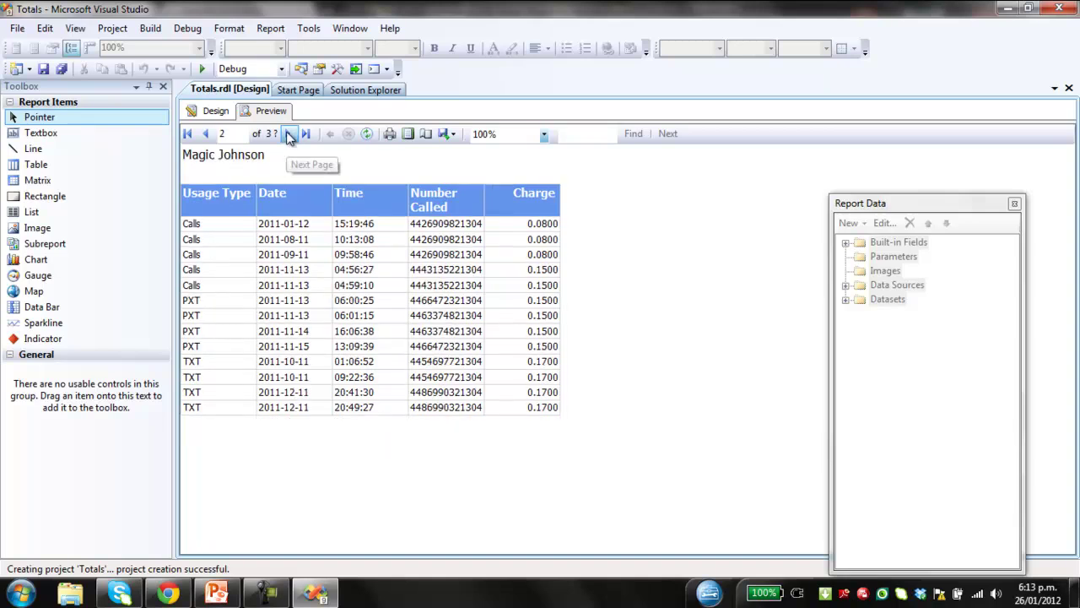
pyautogui.click(288, 135)
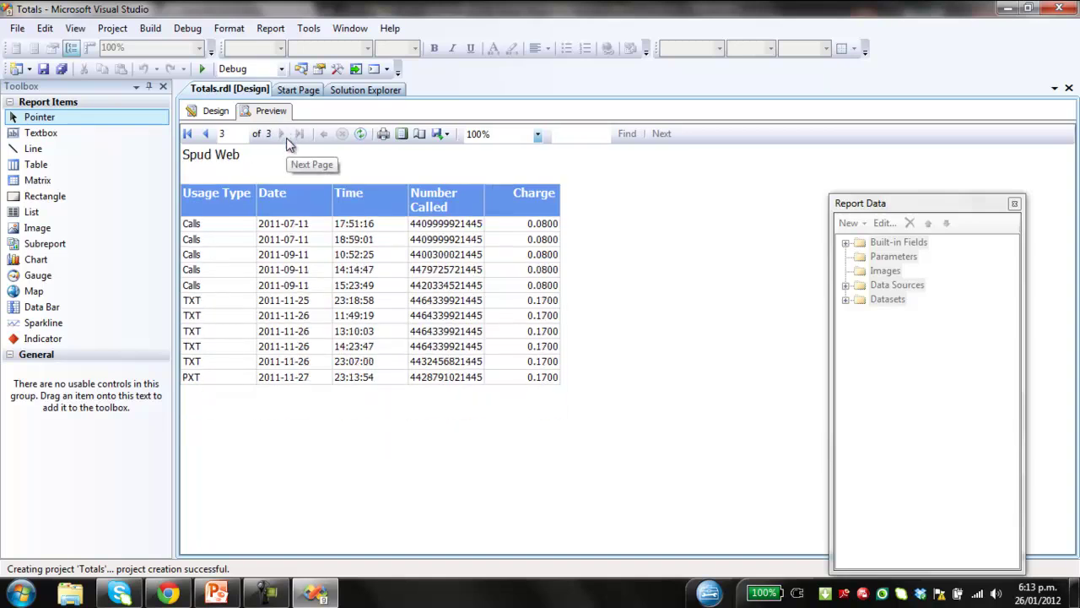
pyautogui.click(205, 135)
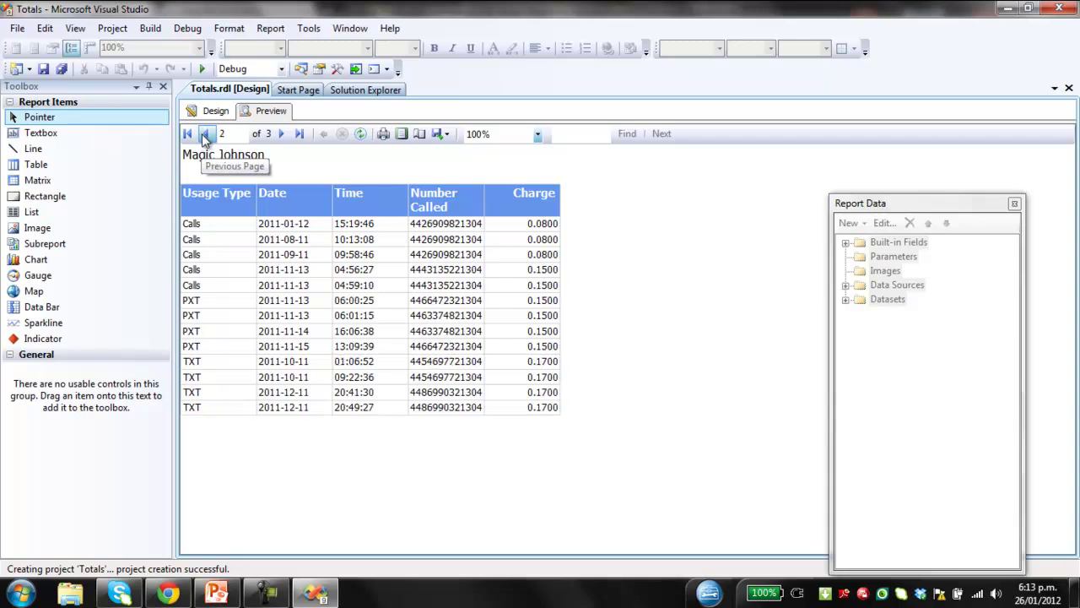
pyautogui.click(208, 135)
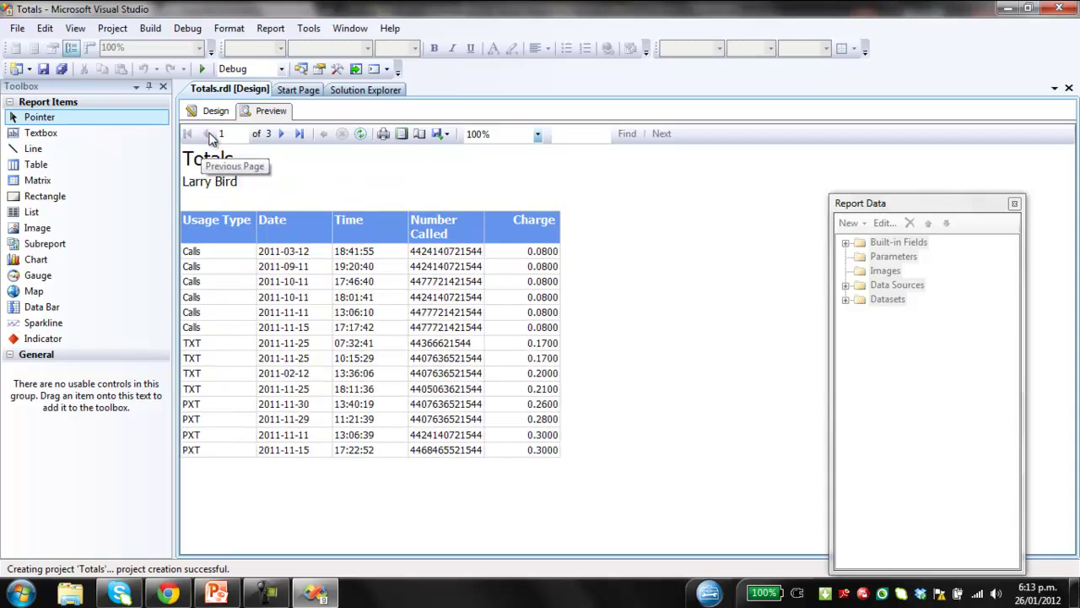
pyautogui.click(214, 112)
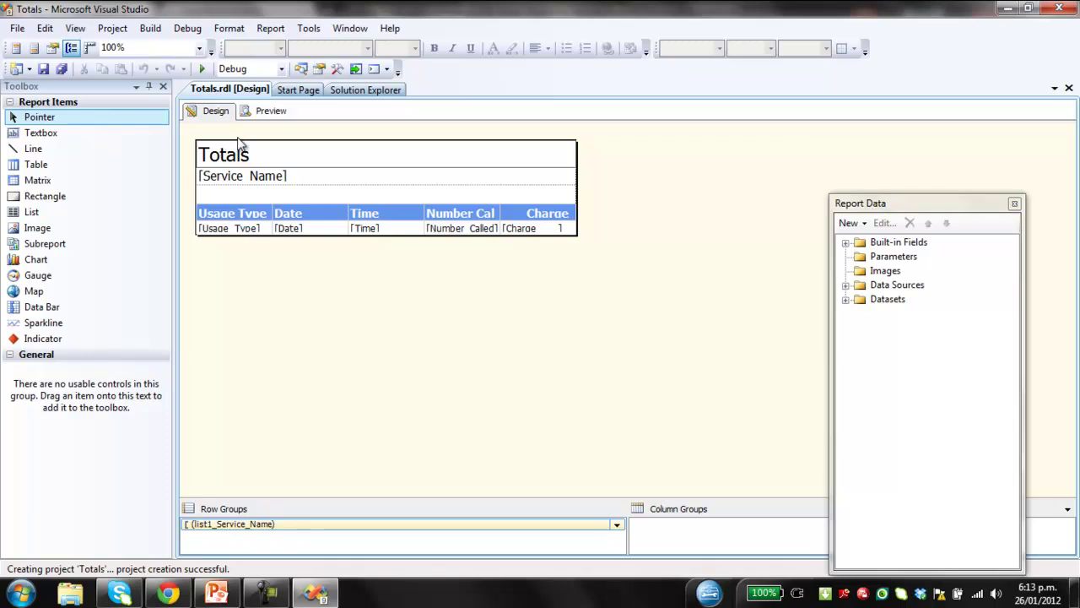
# Delete the 'Totals' title text and check the preview pages before returning to Design
pyautogui.moveTo(252, 158); pyautogui.dragTo(193, 154)
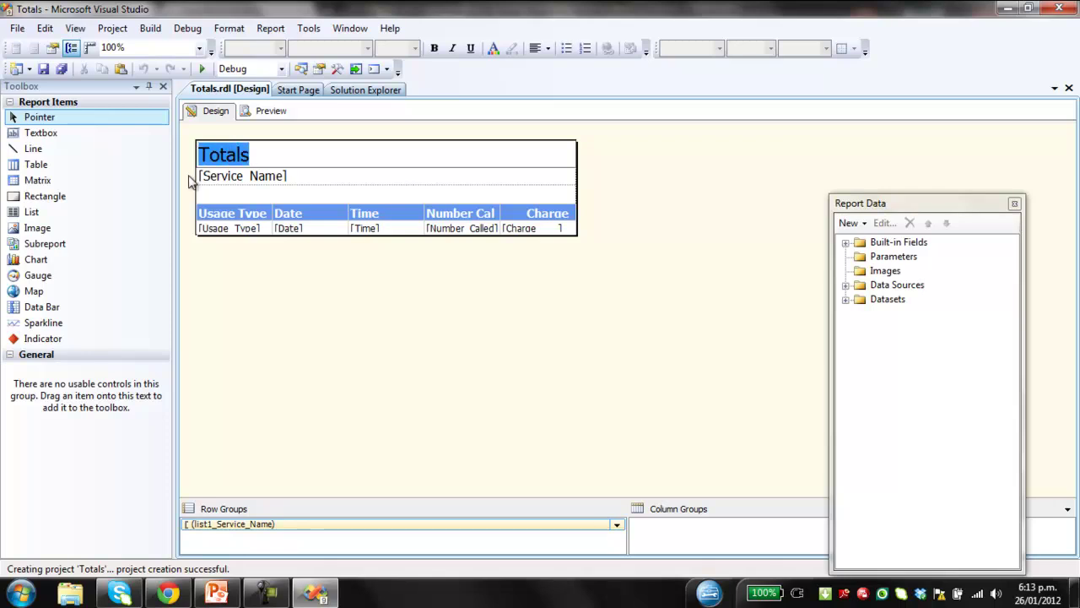
pyautogui.press('Delete')
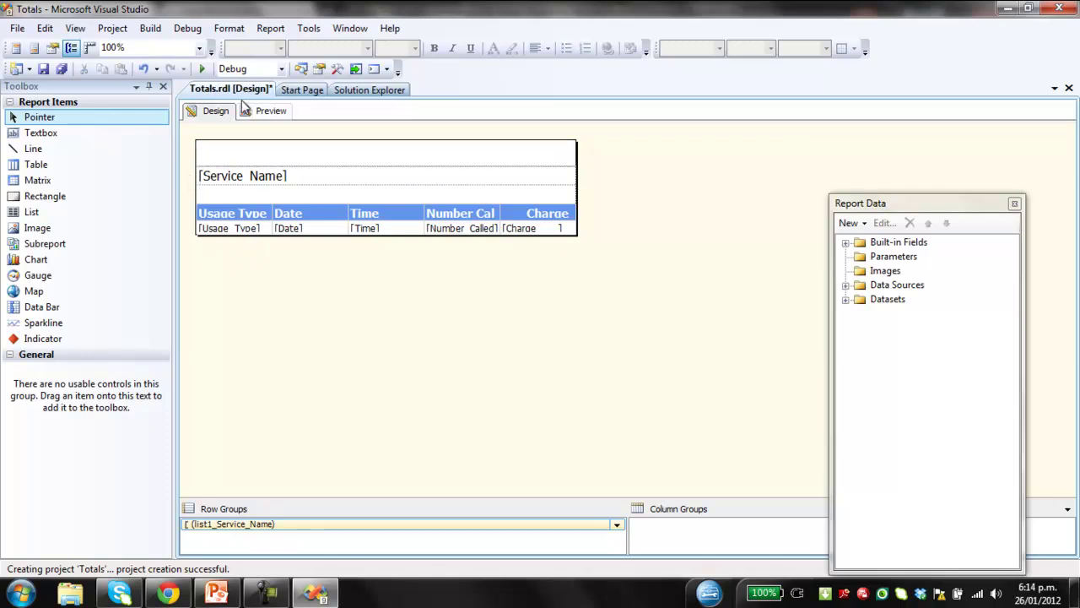
pyautogui.click(257, 111)
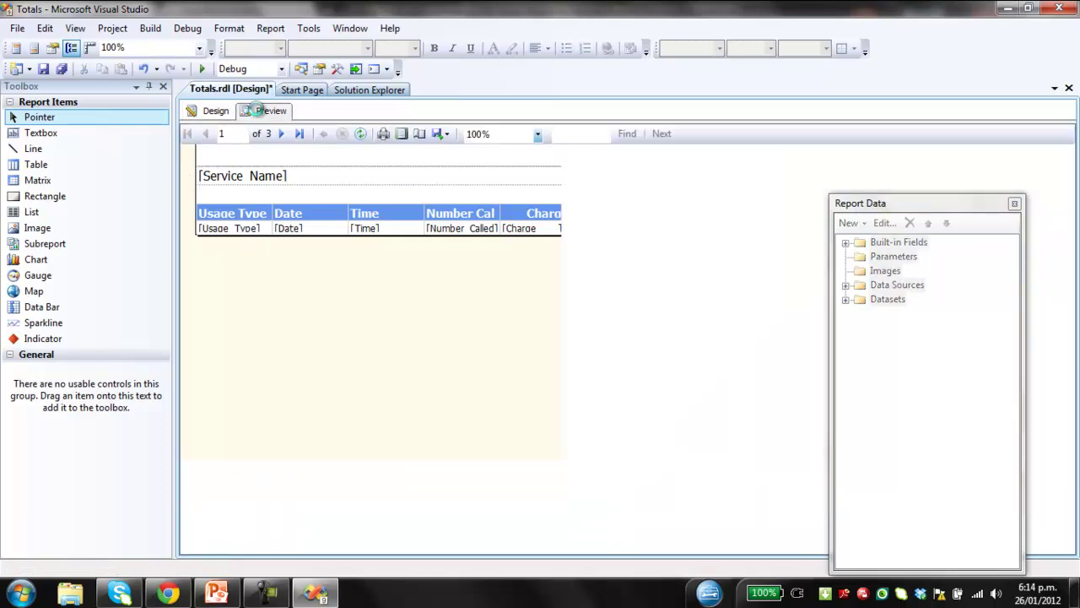
pyautogui.click(287, 135)
pyautogui.click(287, 135)
pyautogui.click(213, 110)
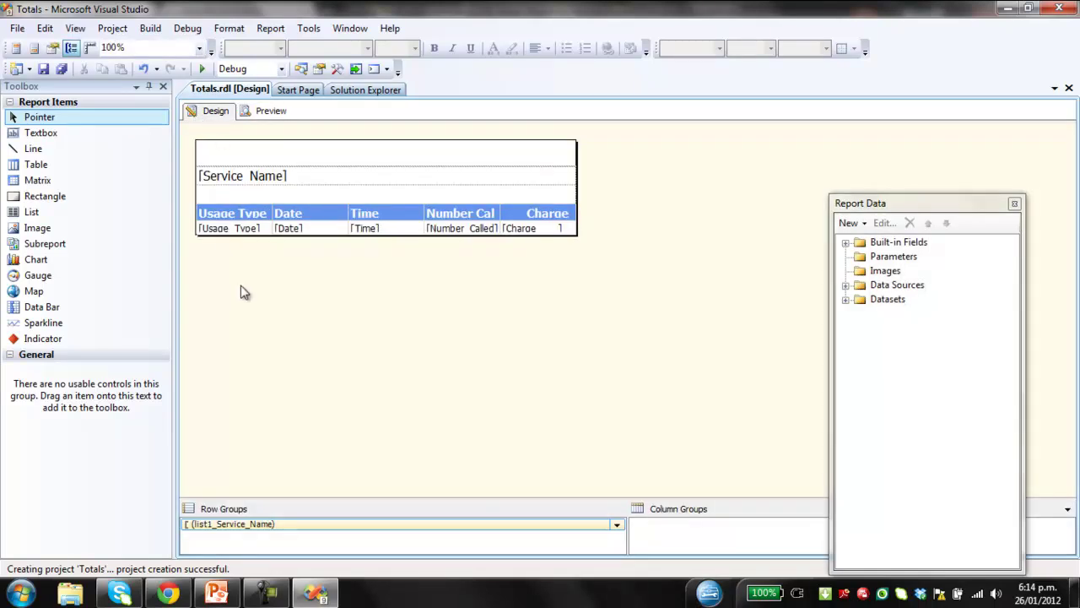
# Add a total row summing Charge, and confirm in Preview that it totals 2.3700
pyautogui.doubleClick(553, 229)
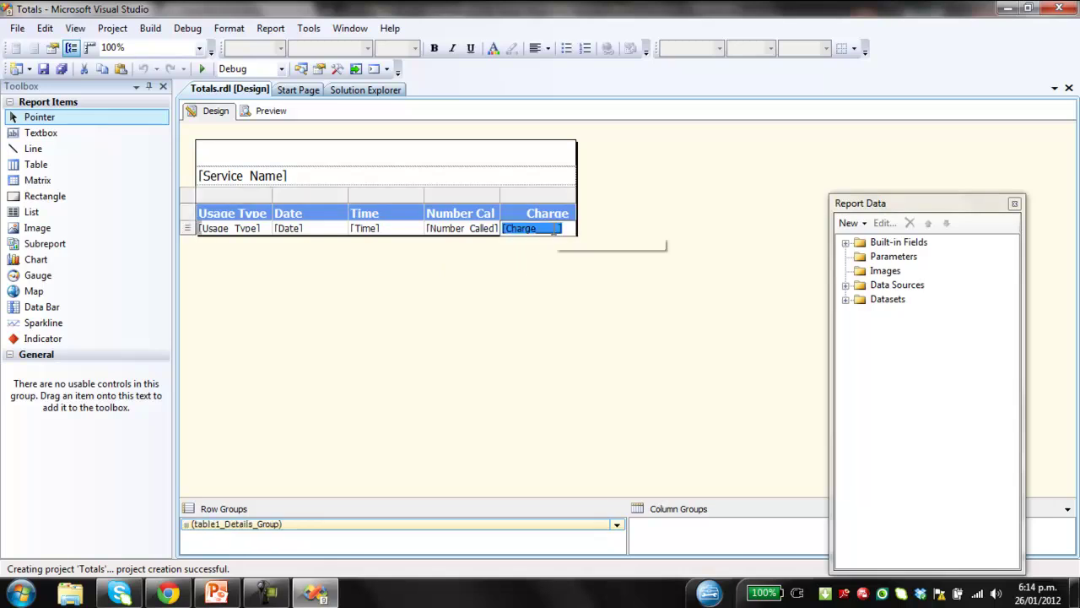
pyautogui.rightClick(555, 231)
pyautogui.press('Escape')
pyautogui.click(572, 228)
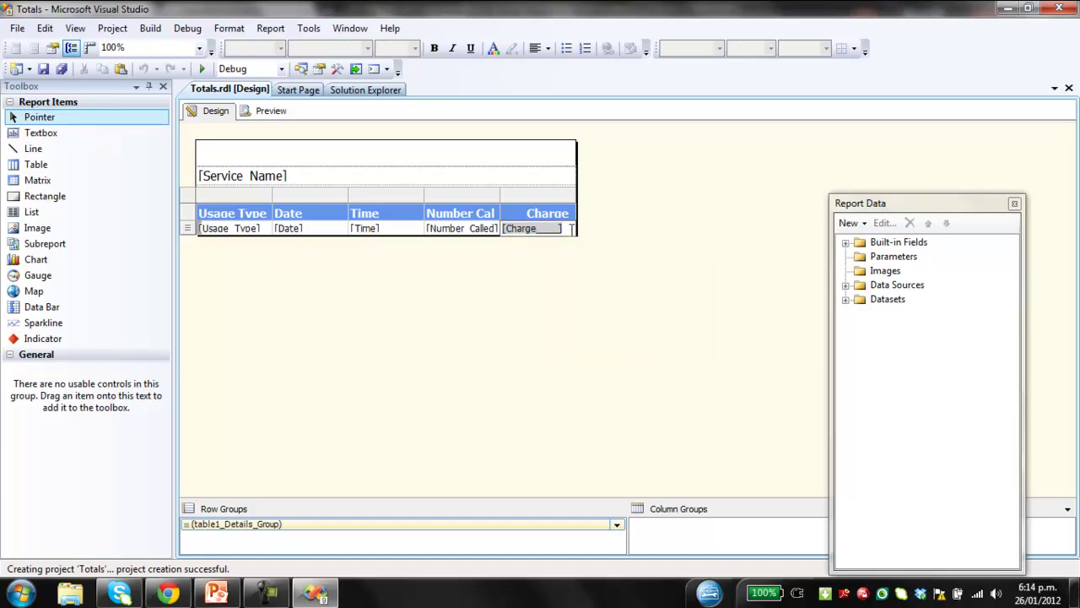
pyautogui.rightClick(572, 228)
pyautogui.click(498, 294)
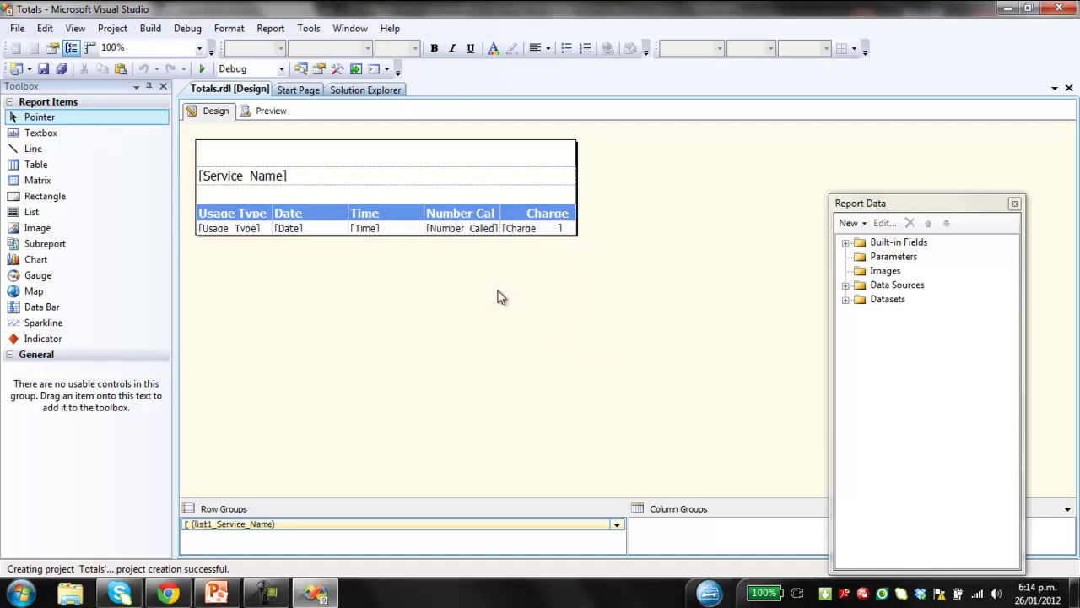
pyautogui.click(540, 227)
pyautogui.rightClick(540, 228)
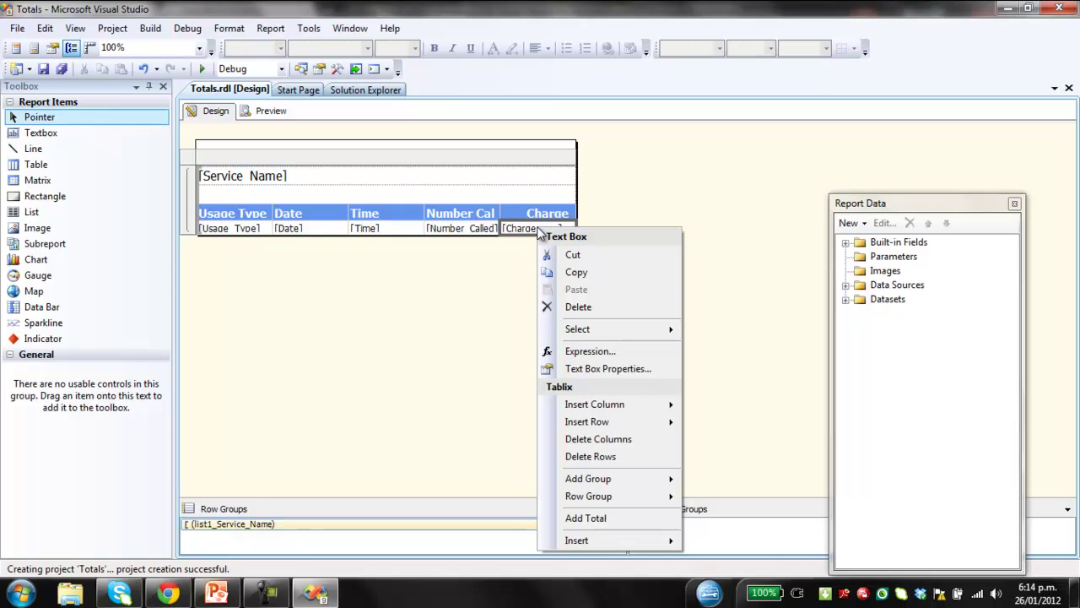
pyautogui.click(633, 518)
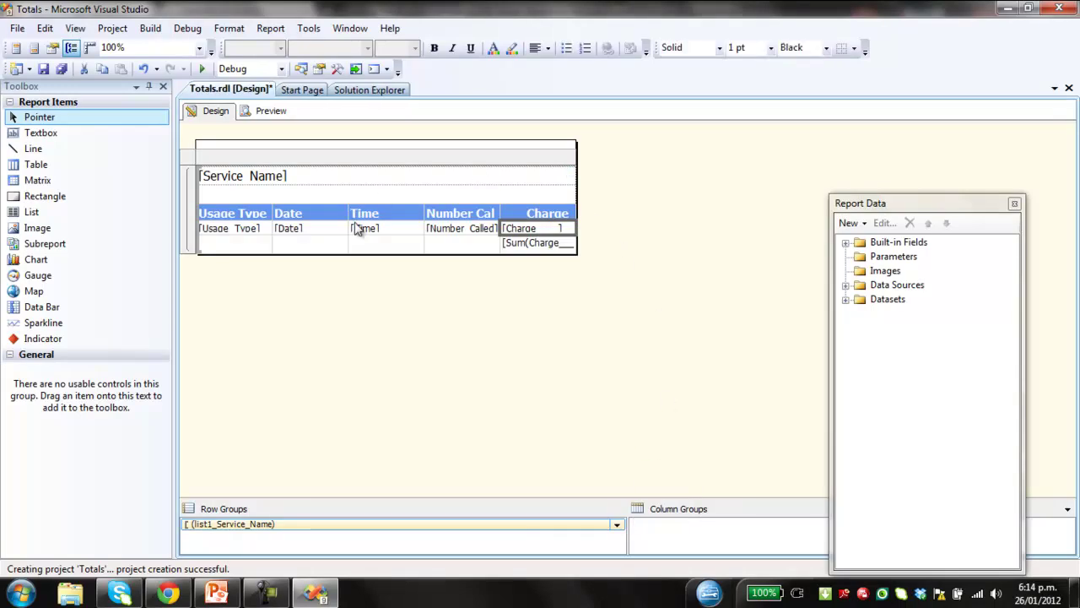
pyautogui.click(267, 113)
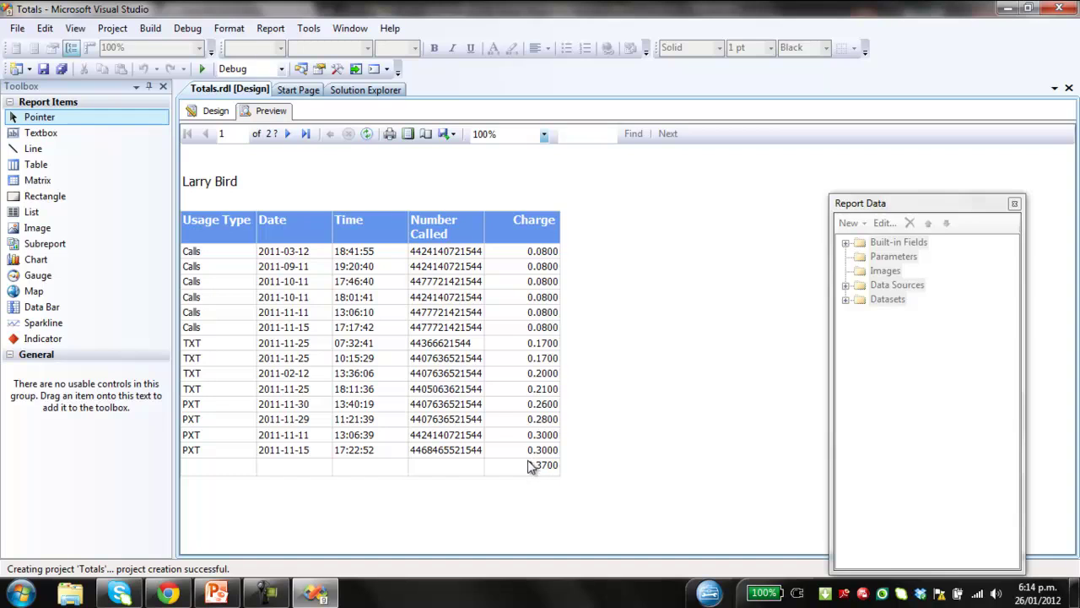
pyautogui.click(216, 113)
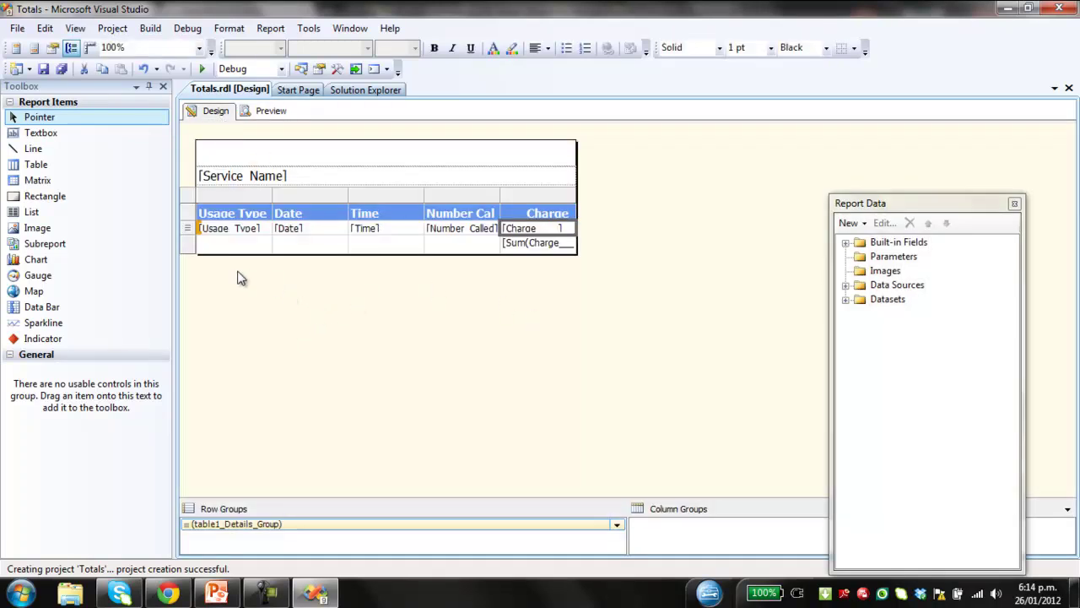
# Wrap the detail rows in a parent group on Usage_Type that has a group footer
pyautogui.click(188, 229)
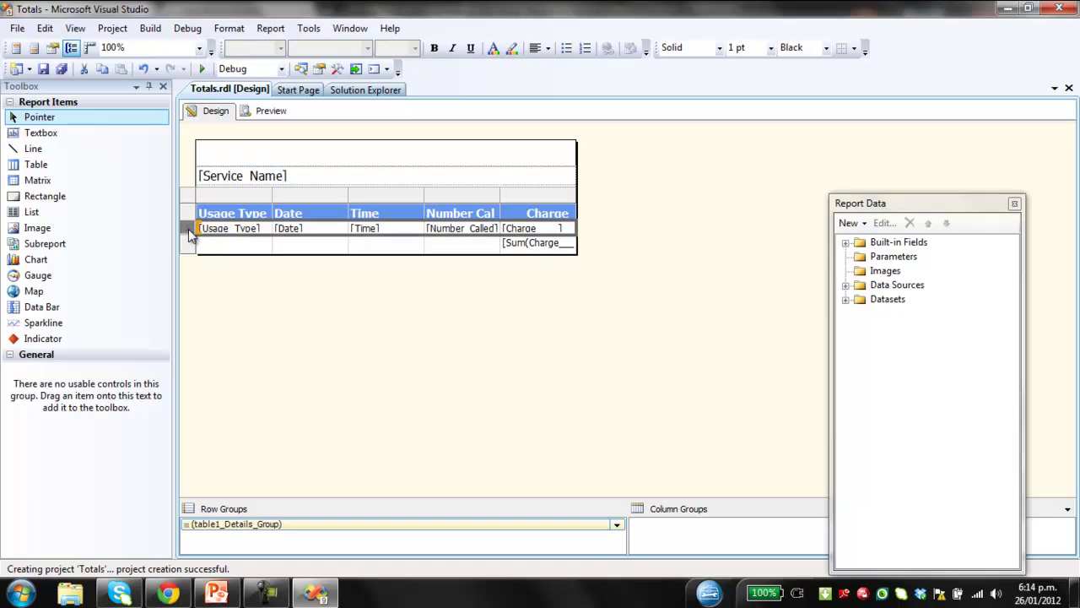
pyautogui.rightClick(188, 229)
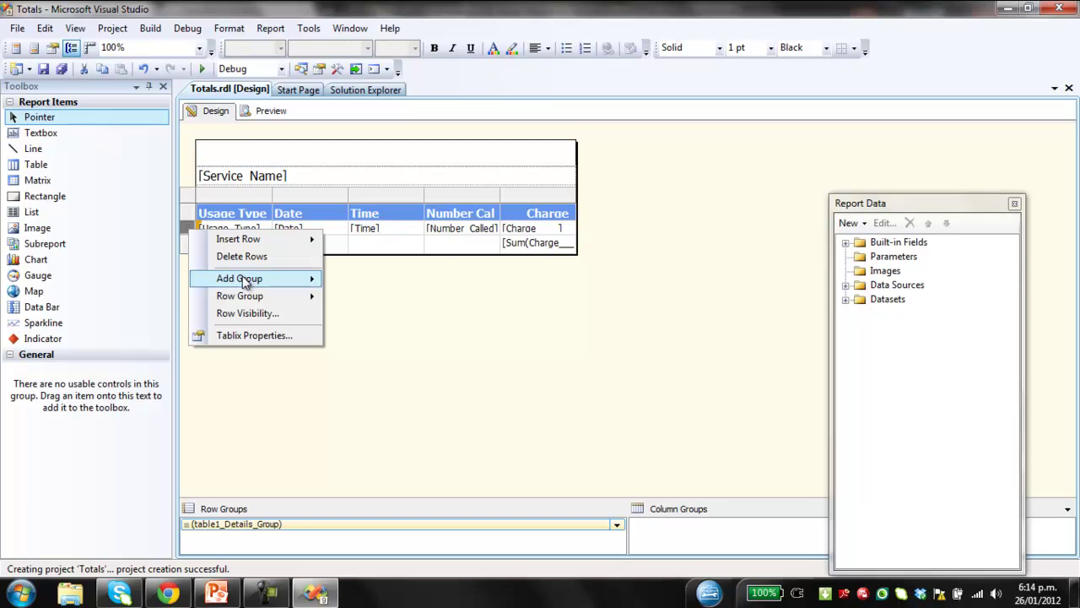
pyautogui.moveTo(245, 283)
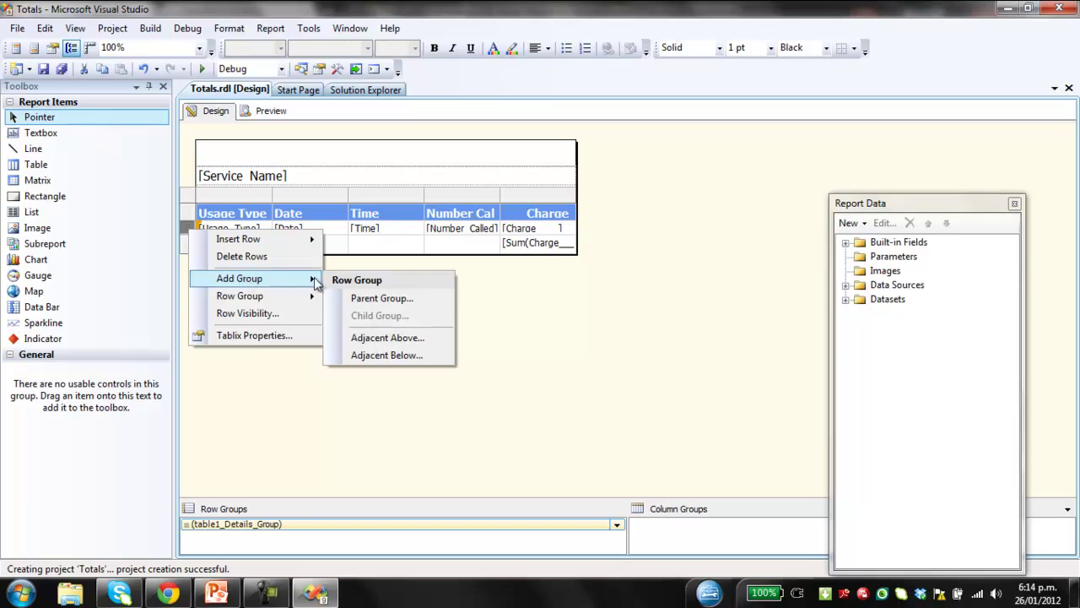
pyautogui.click(365, 301)
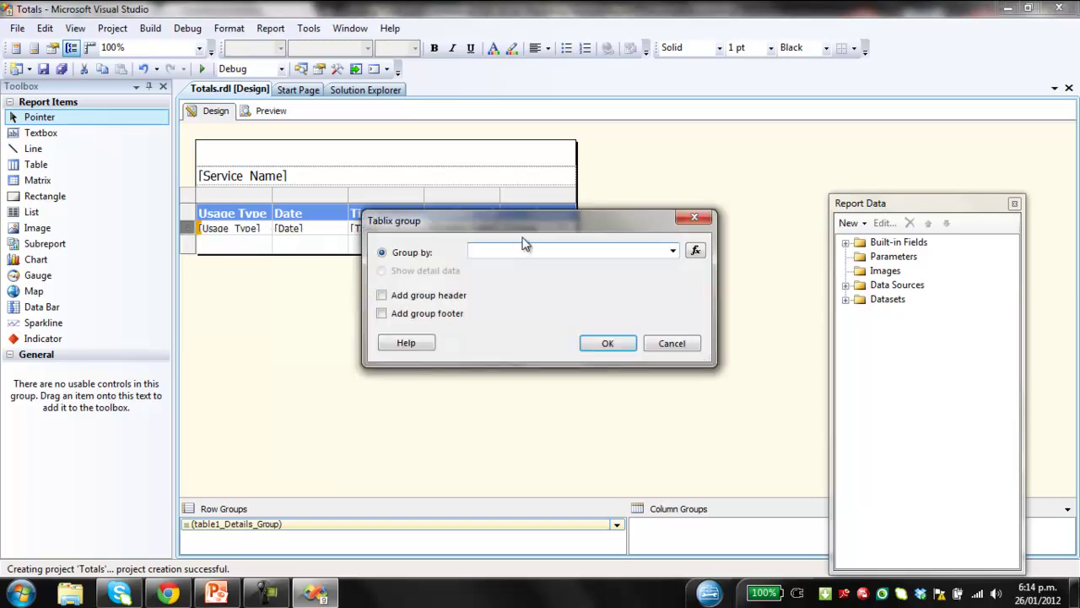
pyautogui.click(673, 252)
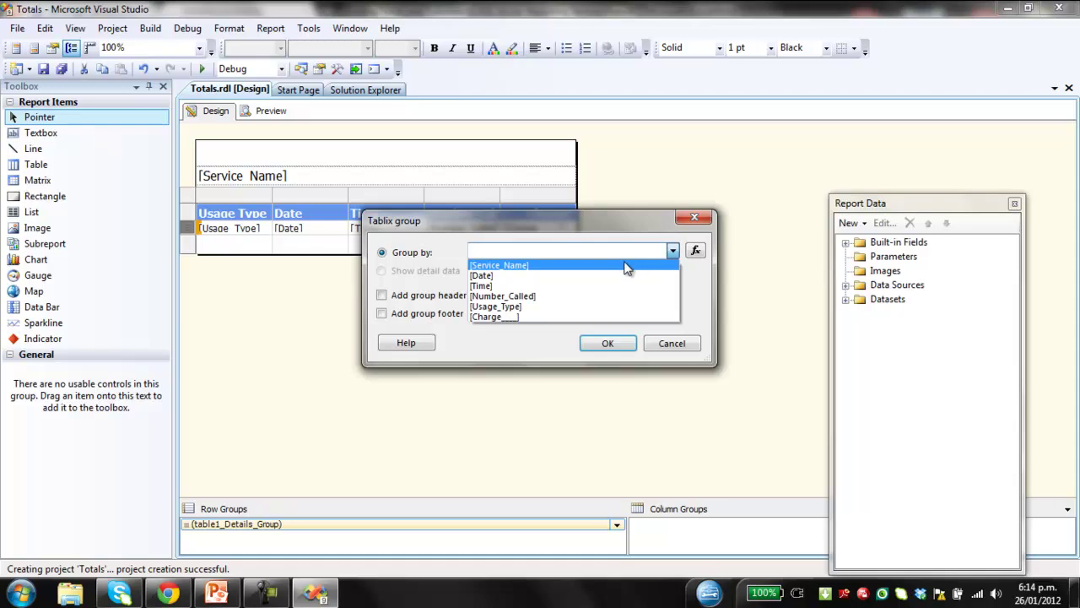
pyautogui.click(568, 305)
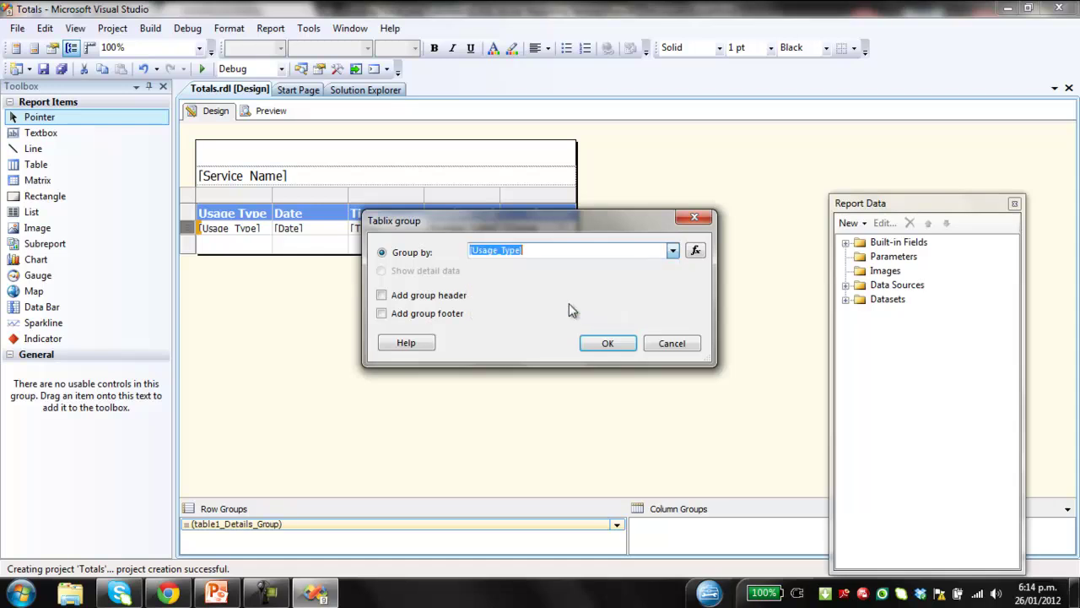
pyautogui.click(382, 313)
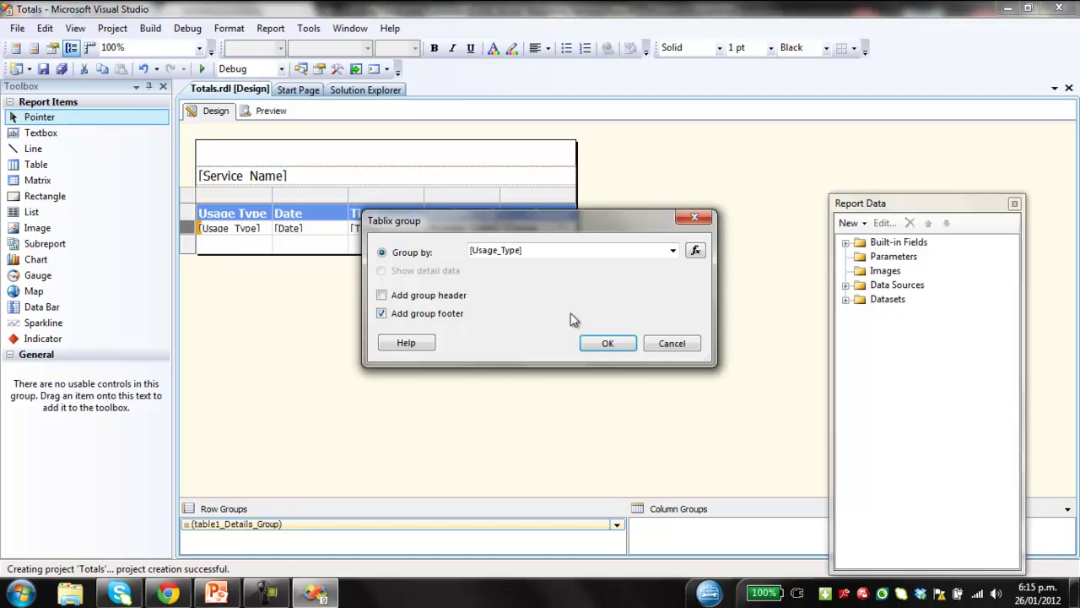
pyautogui.click(604, 343)
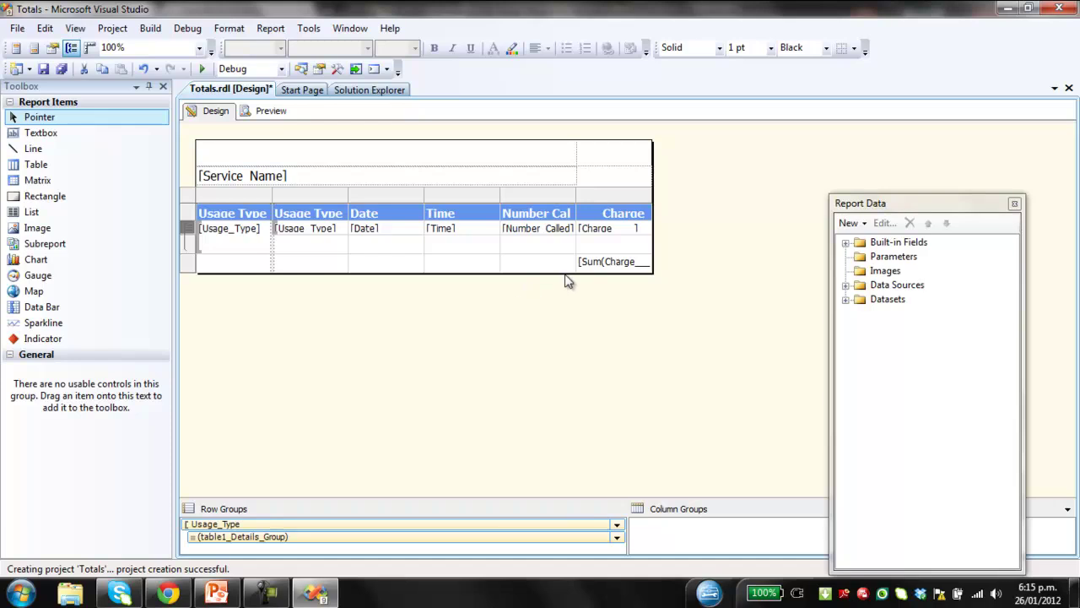
# Give the footer's Charge cell the expression =Sum(Fields!Charge.Value)
pyautogui.click(603, 252)
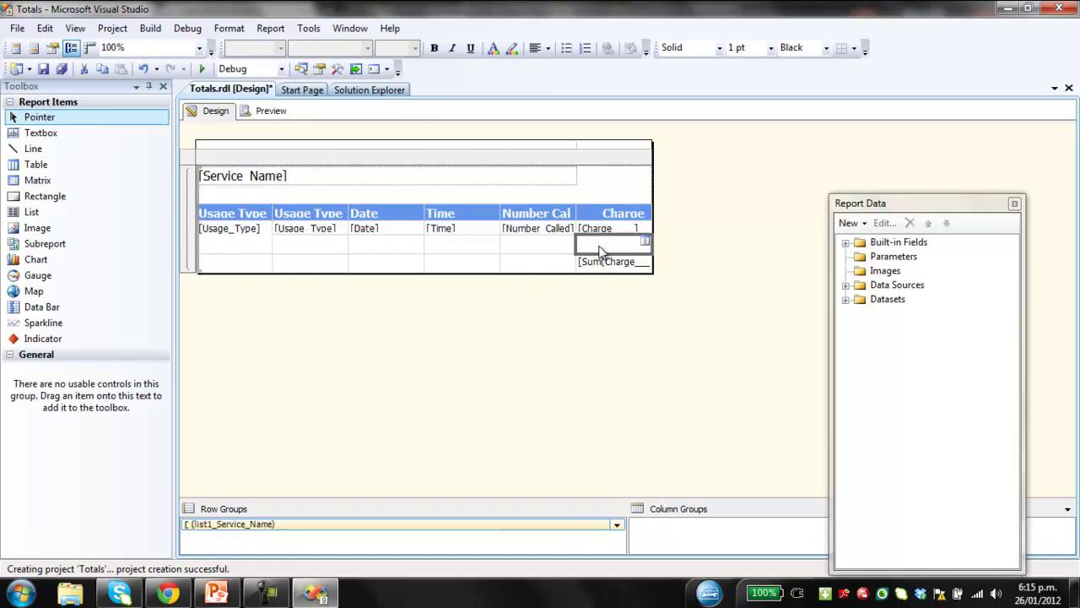
pyautogui.rightClick(602, 249)
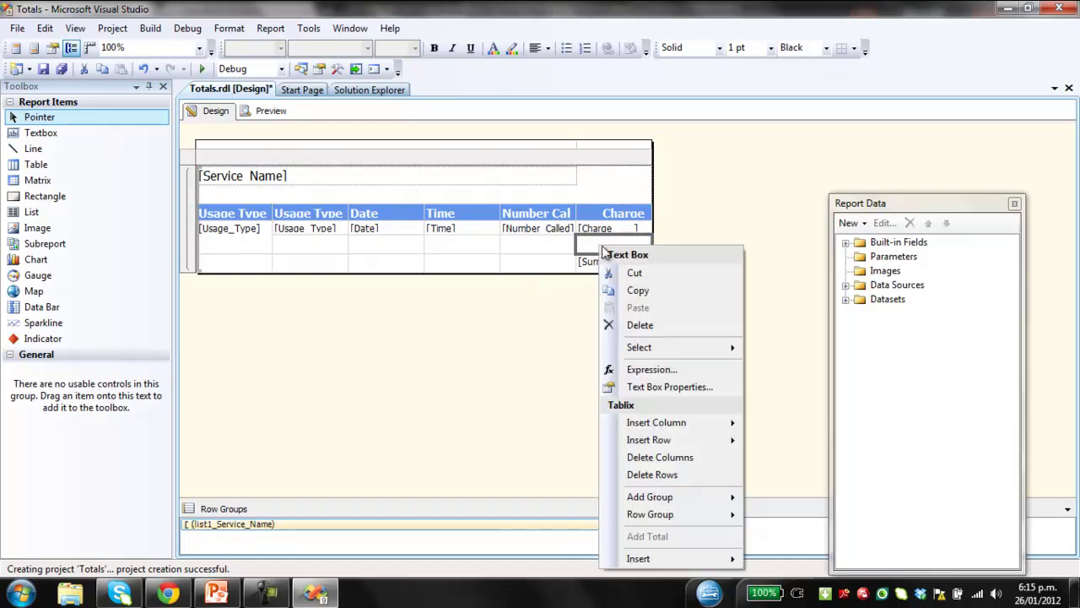
pyautogui.click(644, 372)
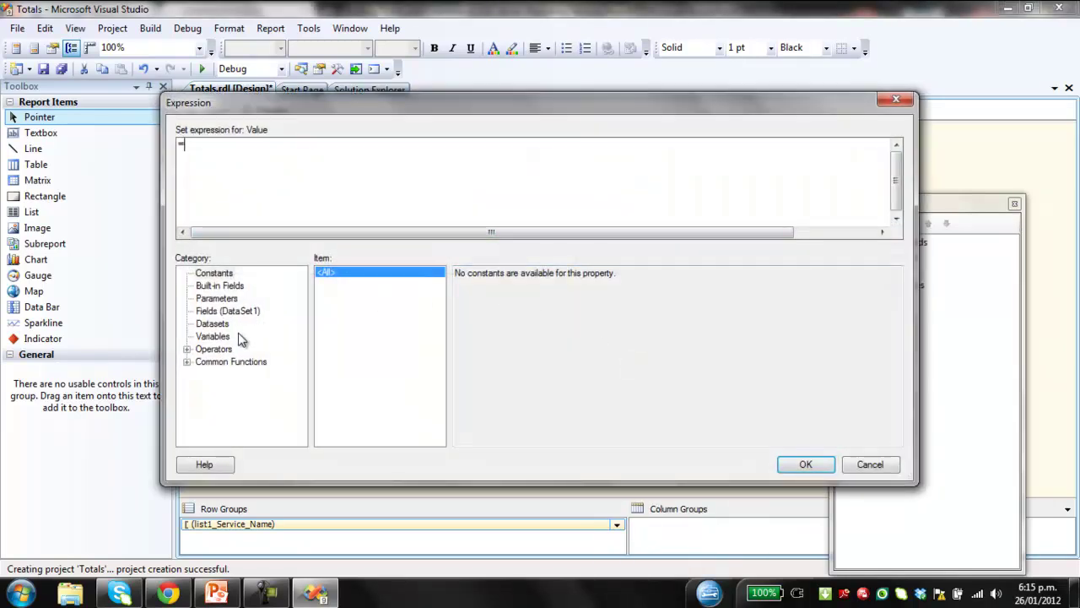
pyautogui.click(186, 362)
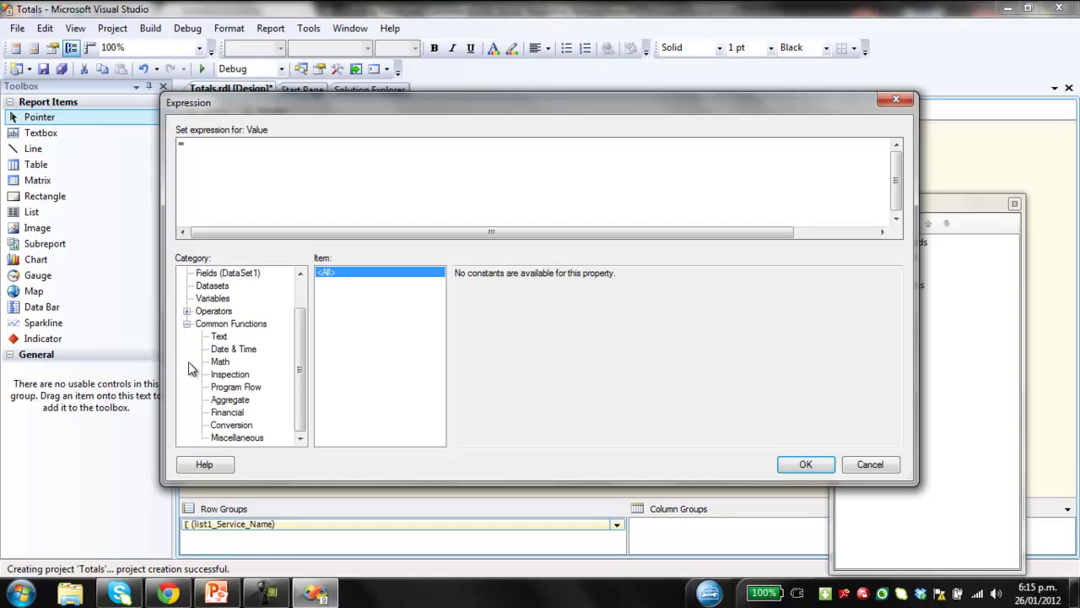
pyautogui.click(241, 400)
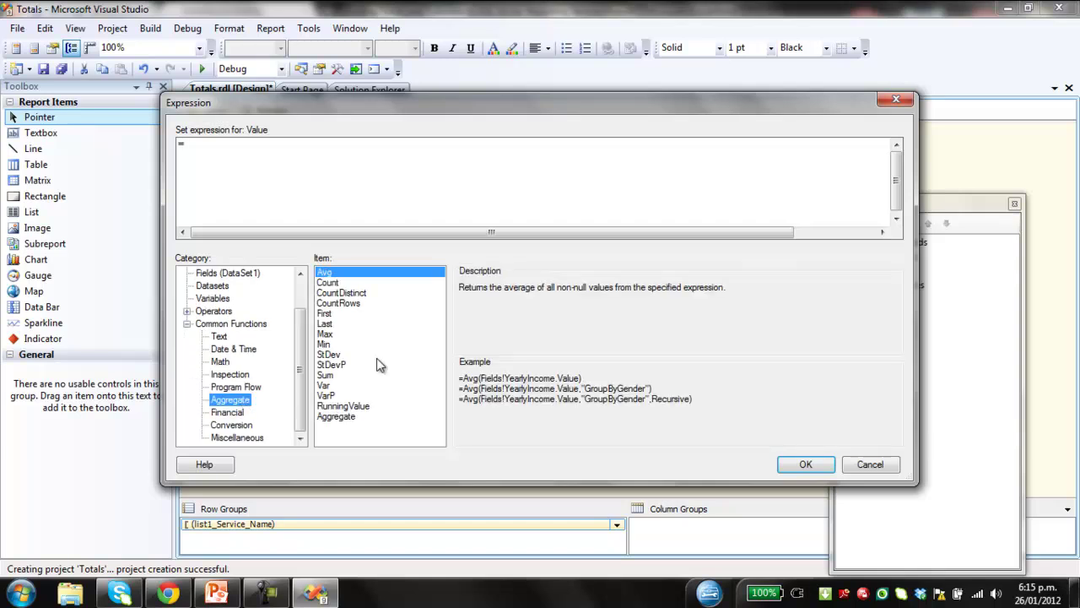
pyautogui.click(331, 377)
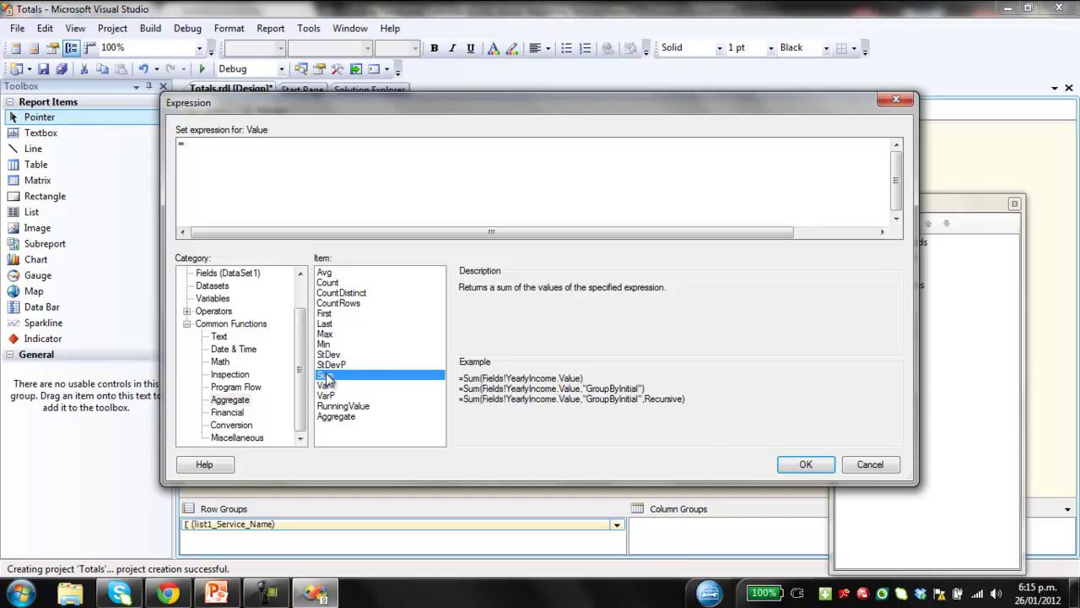
pyautogui.click(187, 324)
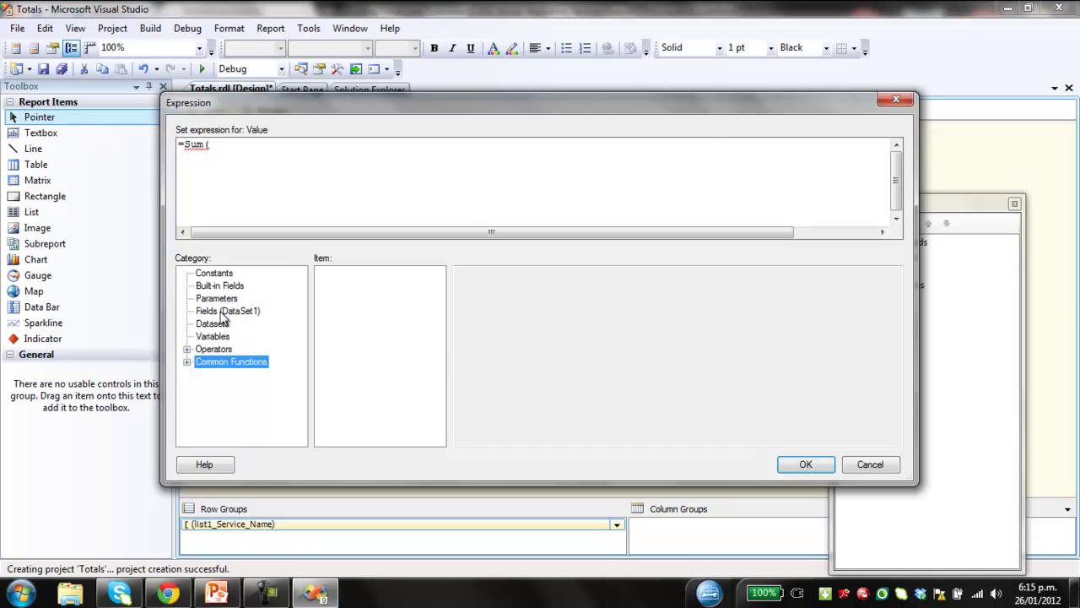
pyautogui.click(223, 313)
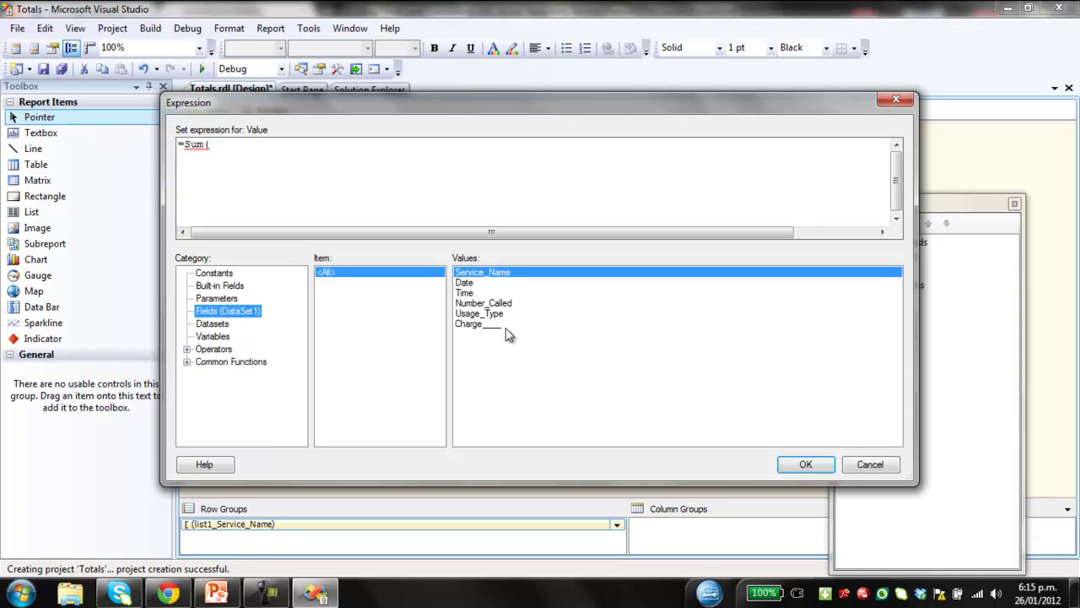
pyautogui.doubleClick(484, 326)
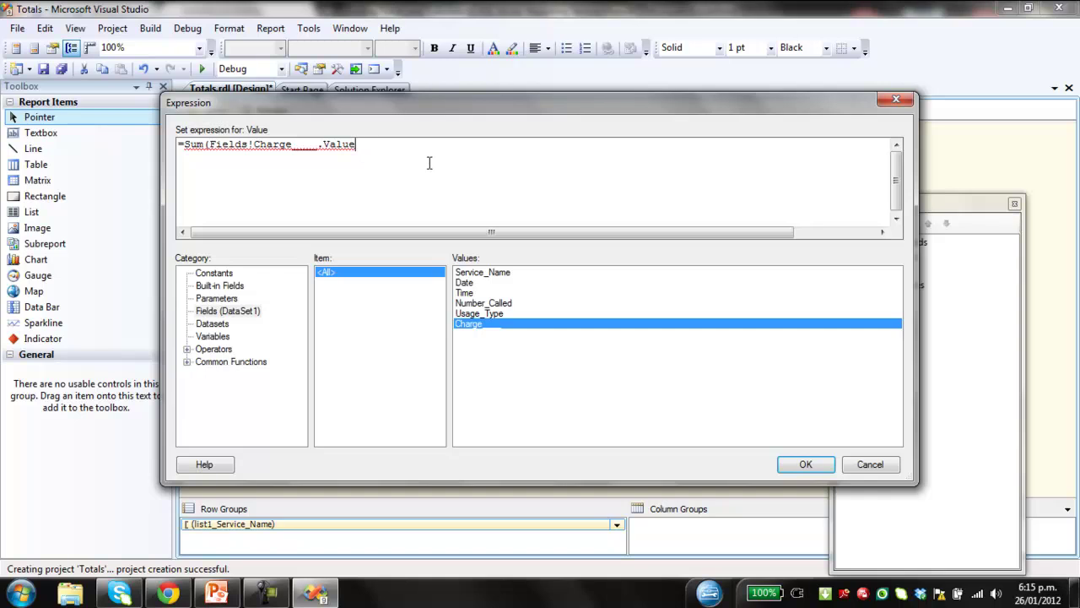
pyautogui.write(')')
pyautogui.click(806, 465)
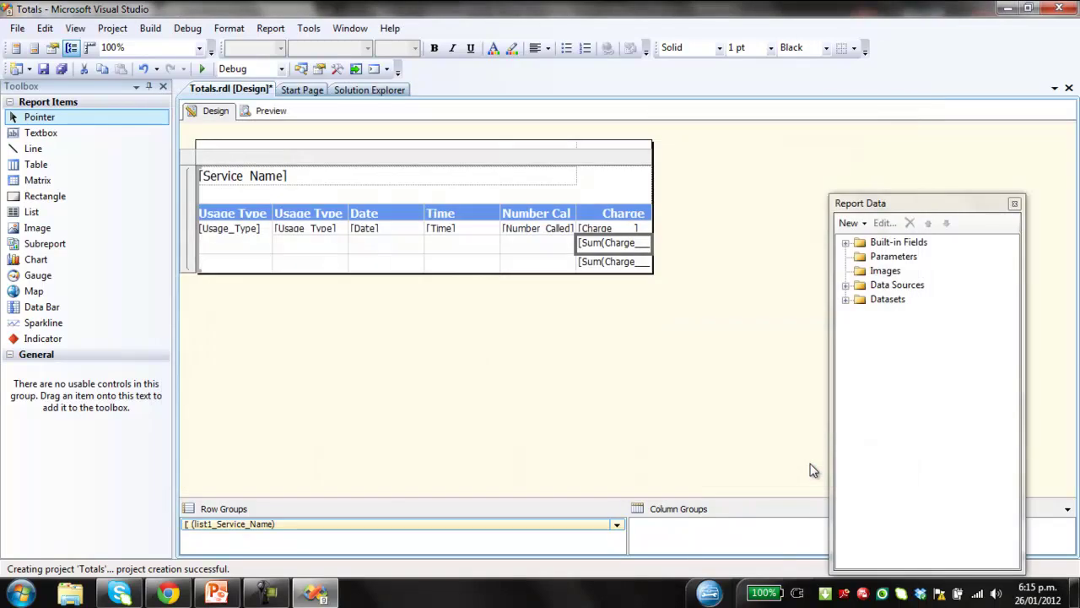
# Type 'Total' in the bottom-row cell and 'Subtotal' in the footer cell under Usage Type
pyautogui.click(313, 245)
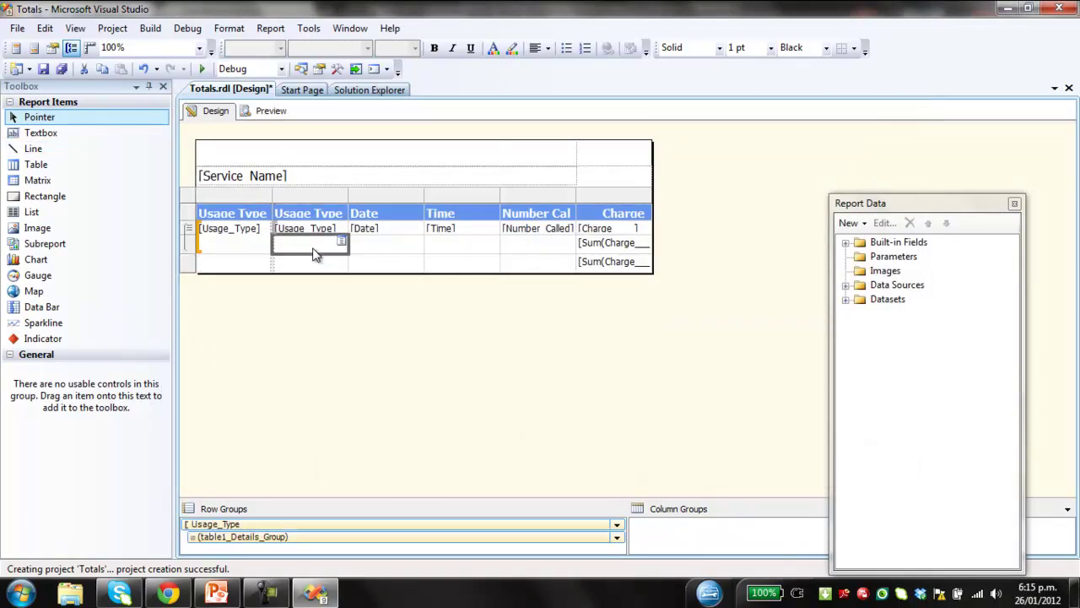
pyautogui.click(309, 305)
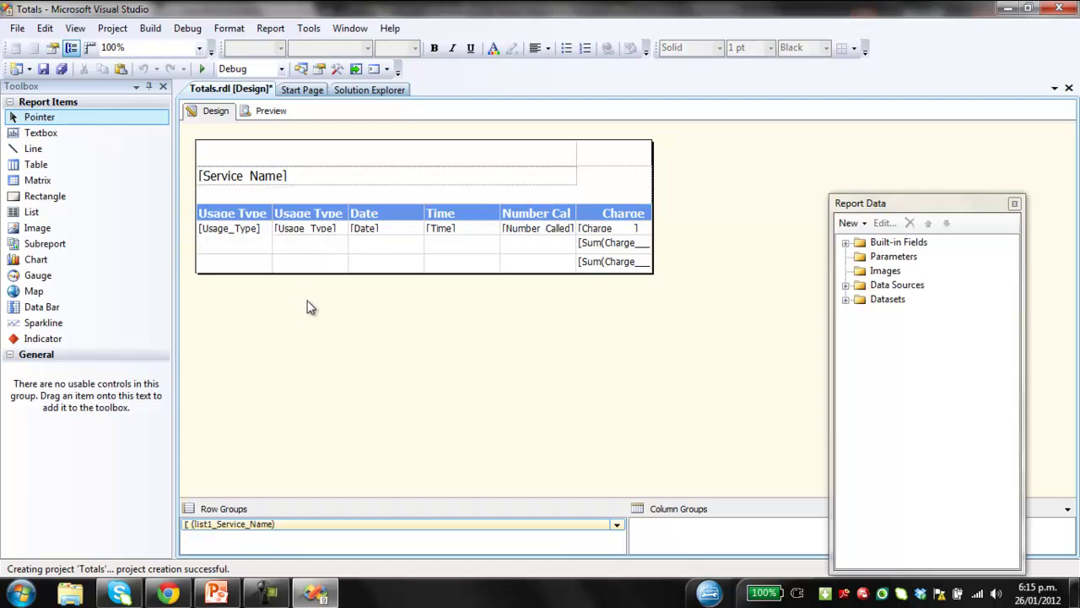
pyautogui.click(308, 251)
pyautogui.click(309, 262)
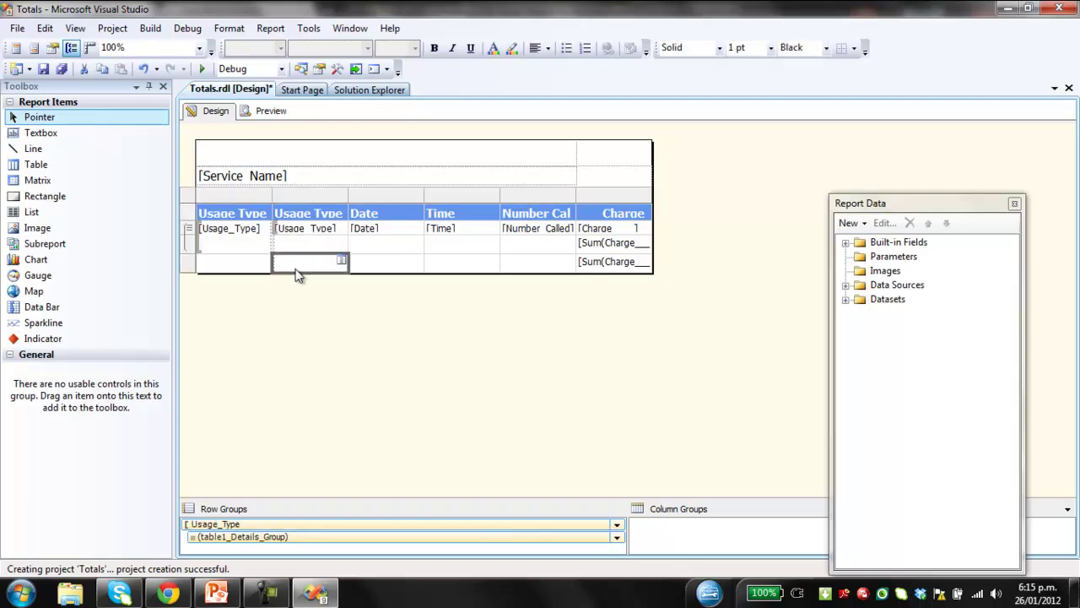
pyautogui.click(313, 265)
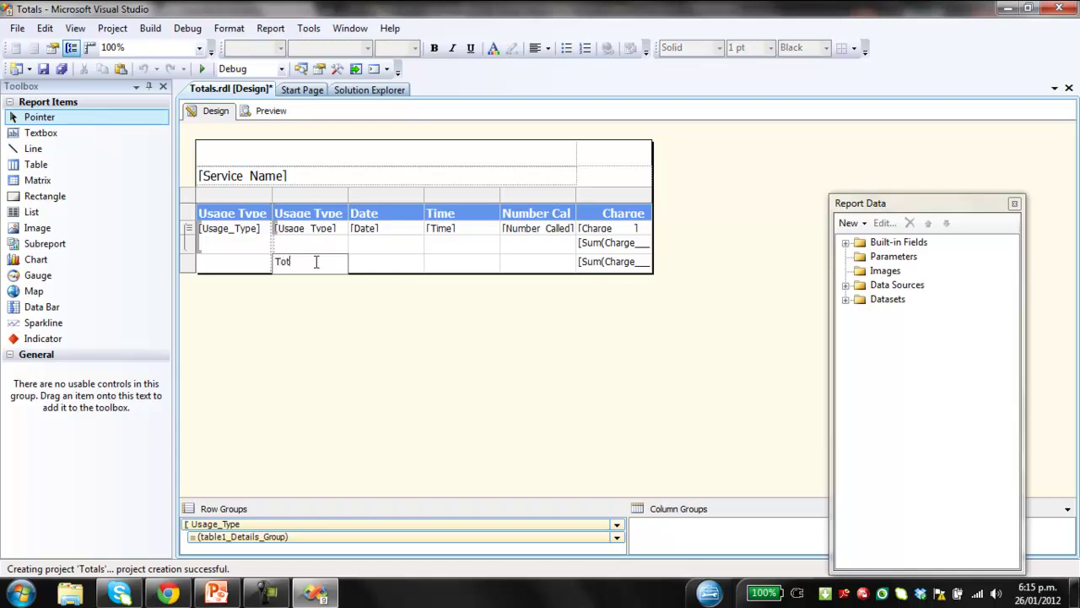
pyautogui.click(334, 244)
pyautogui.write('Subtotal')
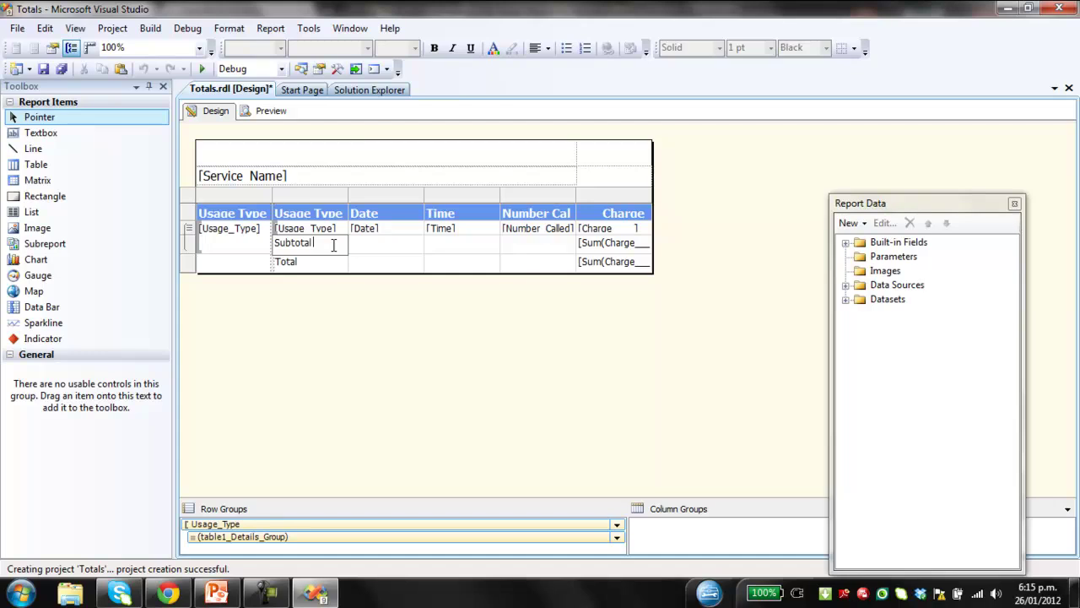
# Format the Subtotal row's Charge sum as Currency
pyautogui.click(567, 453)
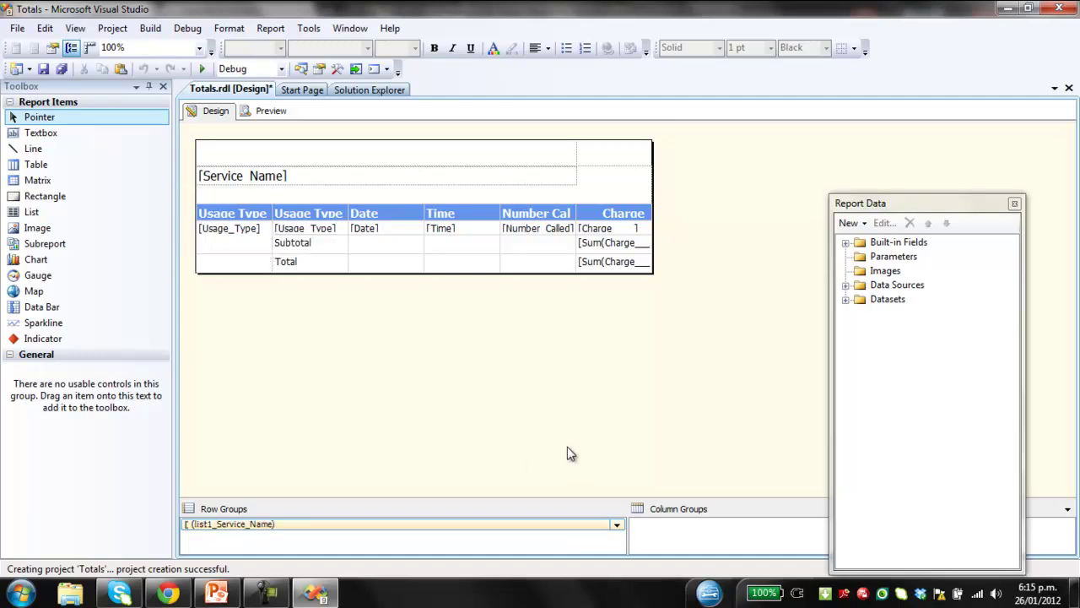
pyautogui.click(604, 250)
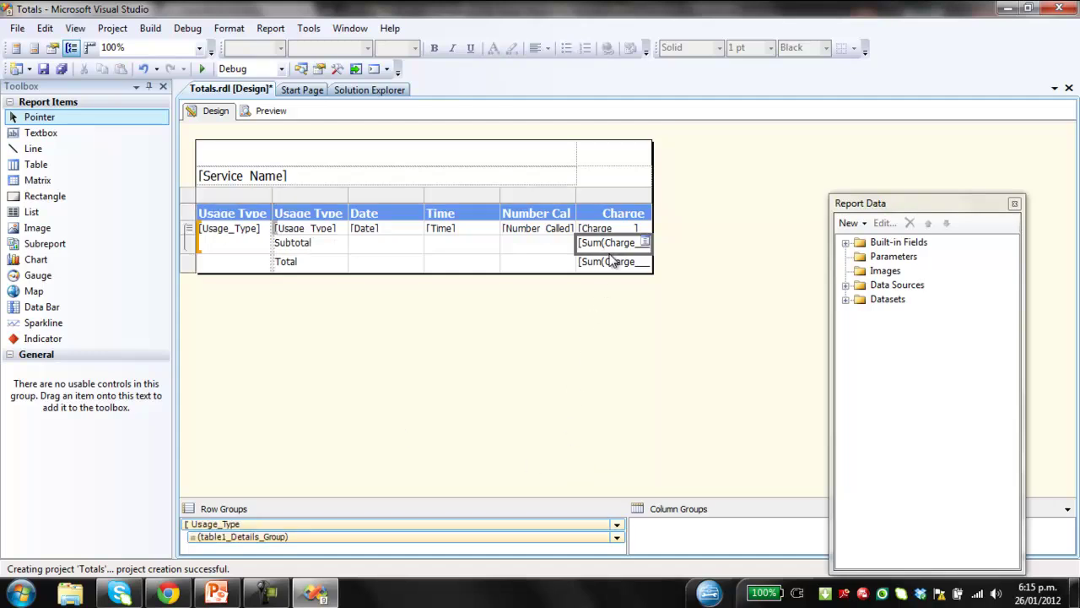
pyautogui.rightClick(610, 244)
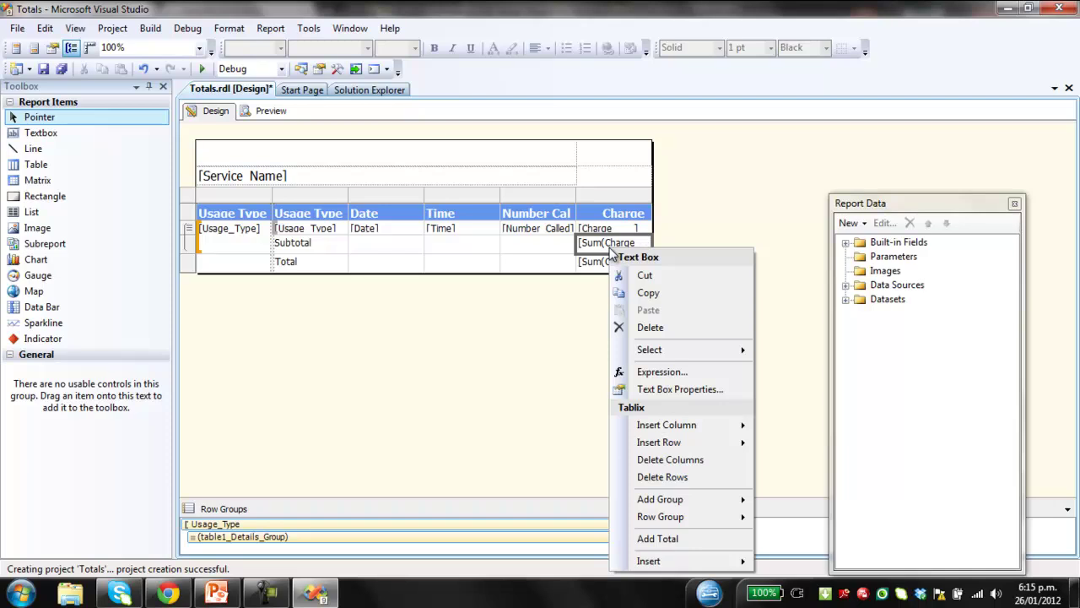
pyautogui.click(661, 390)
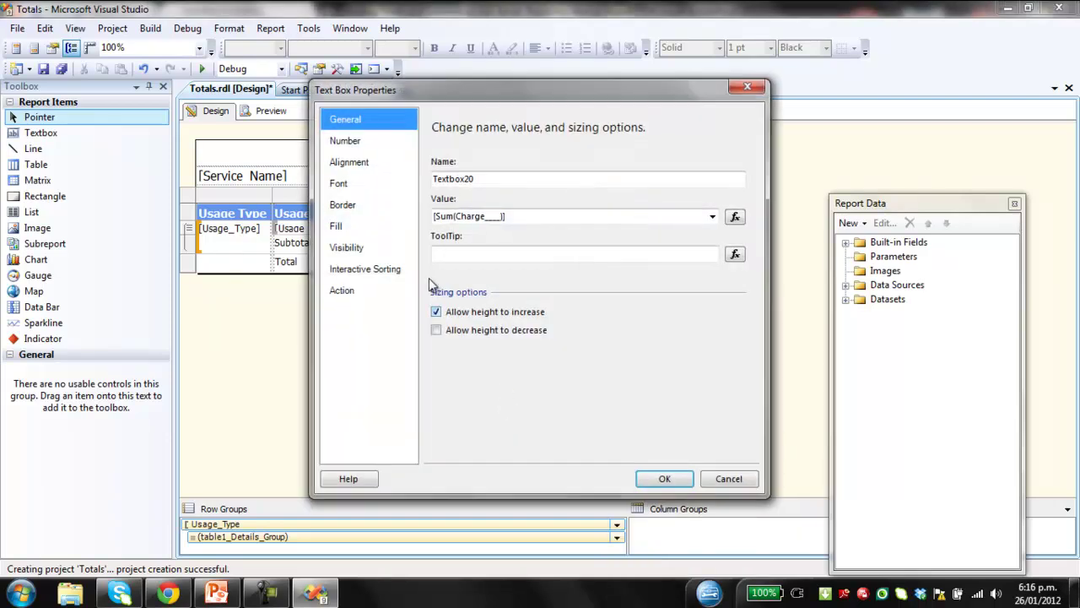
pyautogui.click(352, 140)
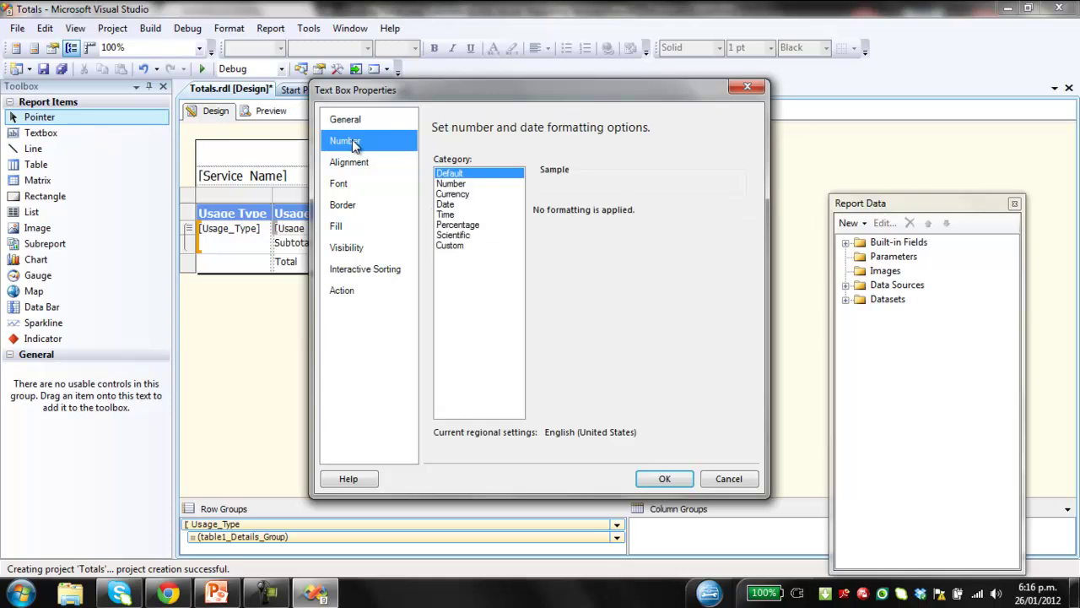
pyautogui.click(454, 197)
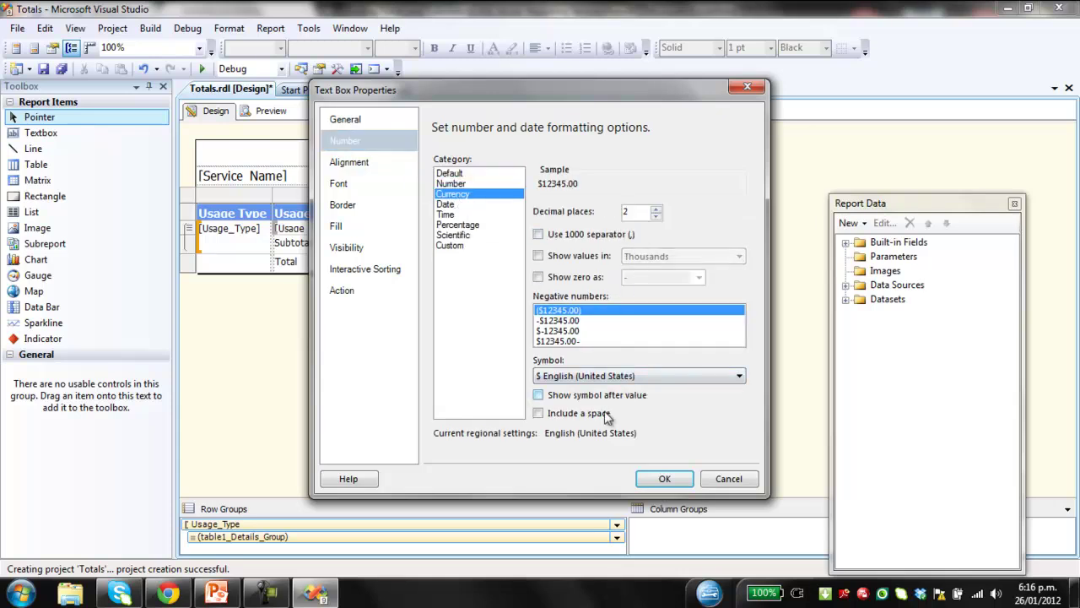
pyautogui.click(665, 478)
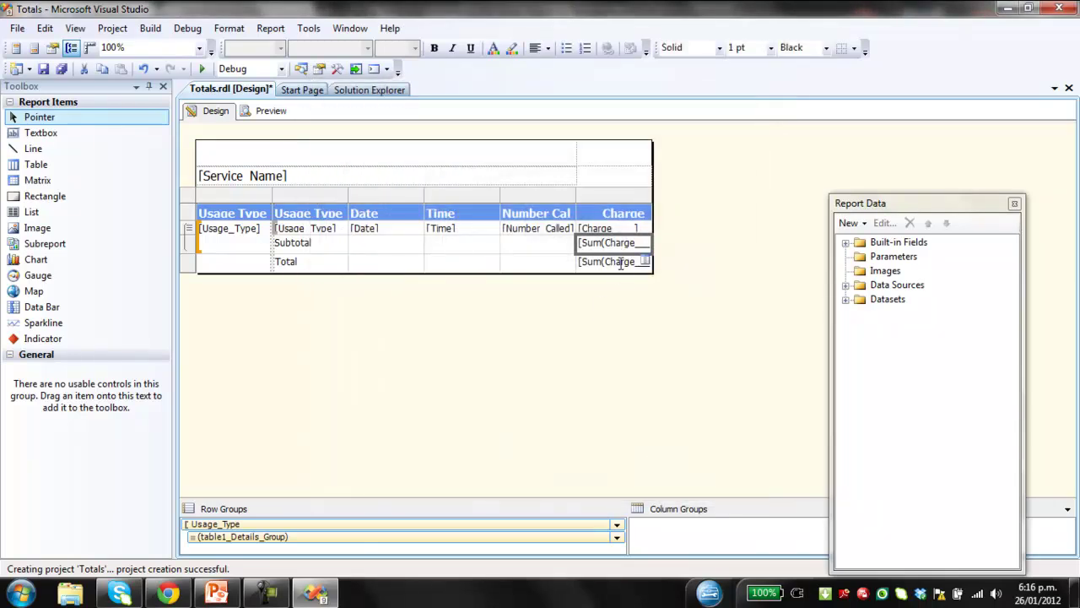
# Format the Total row's Charge sum as Currency
pyautogui.rightClick(621, 267)
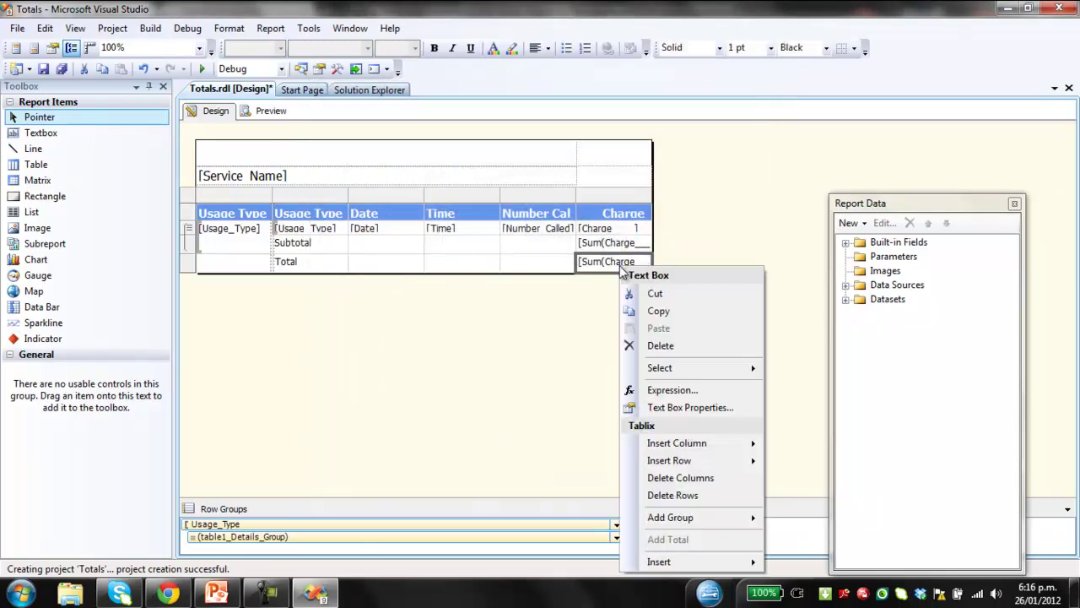
pyautogui.click(700, 408)
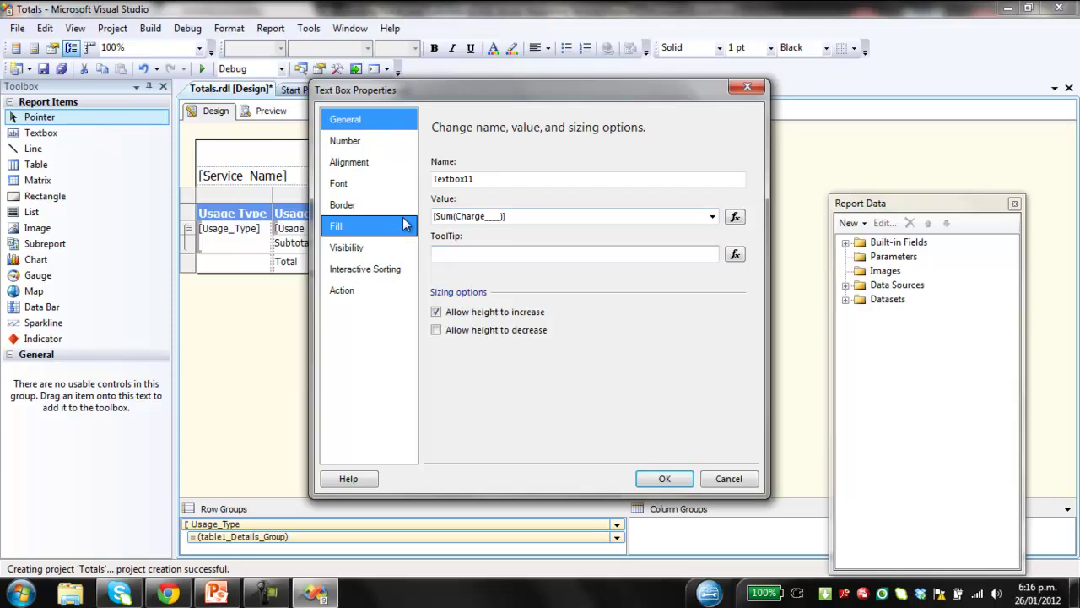
pyautogui.click(345, 141)
pyautogui.click(455, 193)
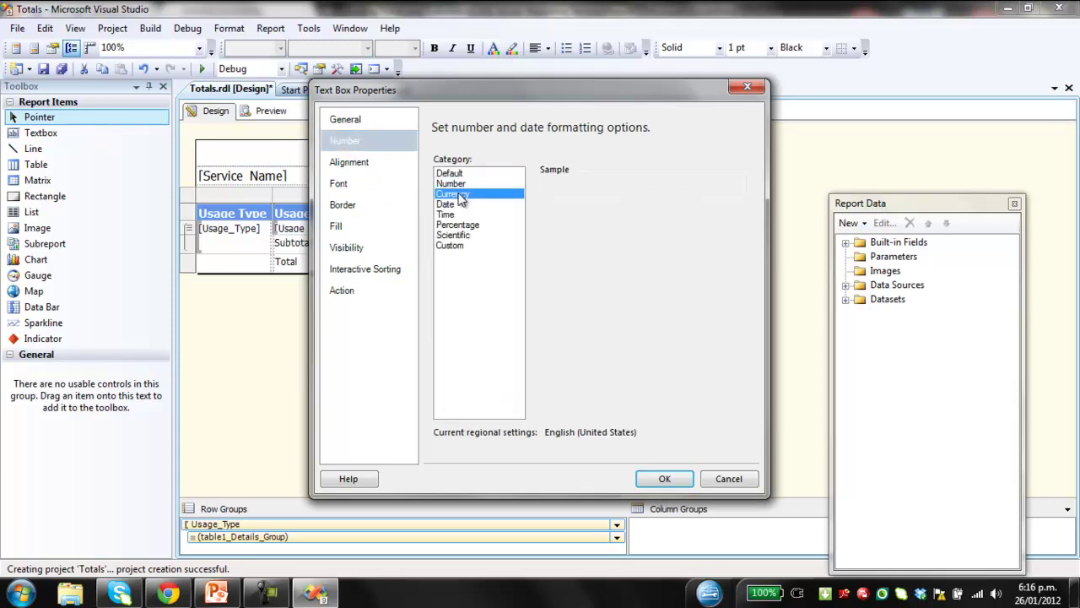
pyautogui.click(664, 478)
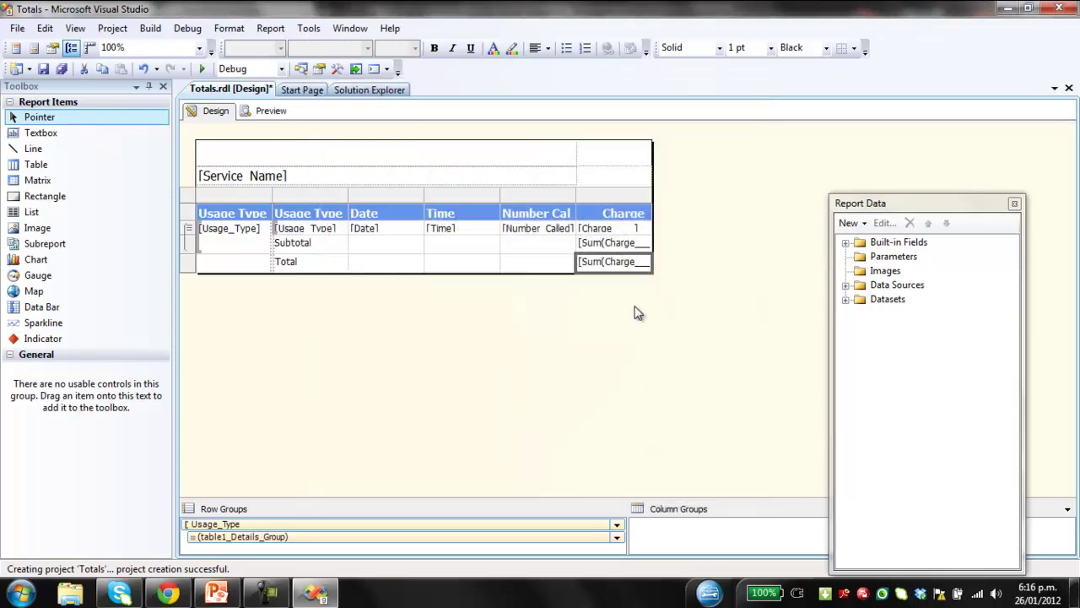
# Format the detail row's Charge value as Currency
pyautogui.doubleClick(617, 228)
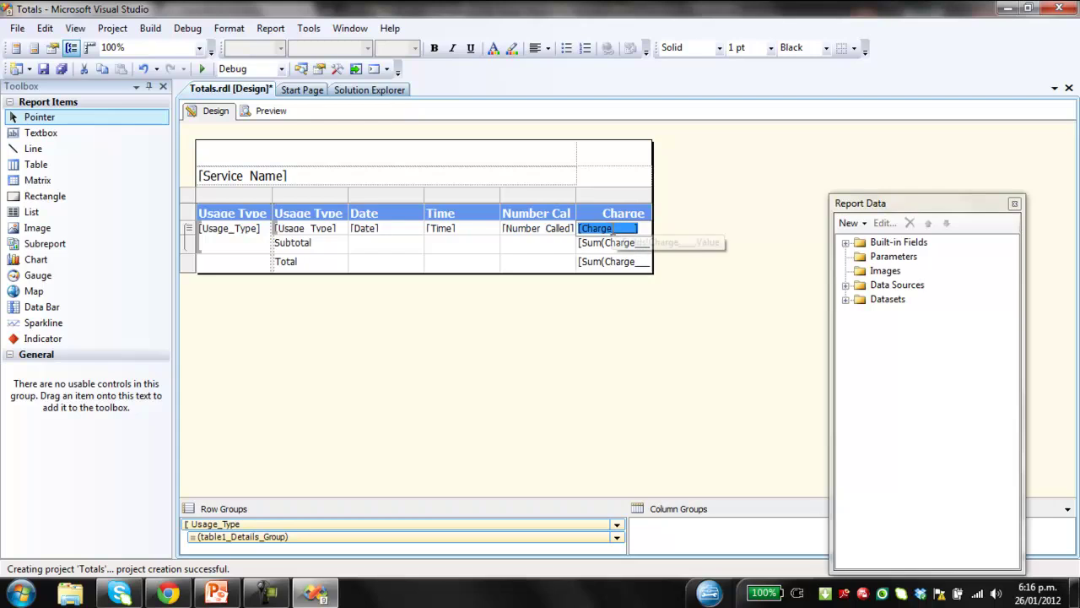
pyautogui.rightClick(613, 235)
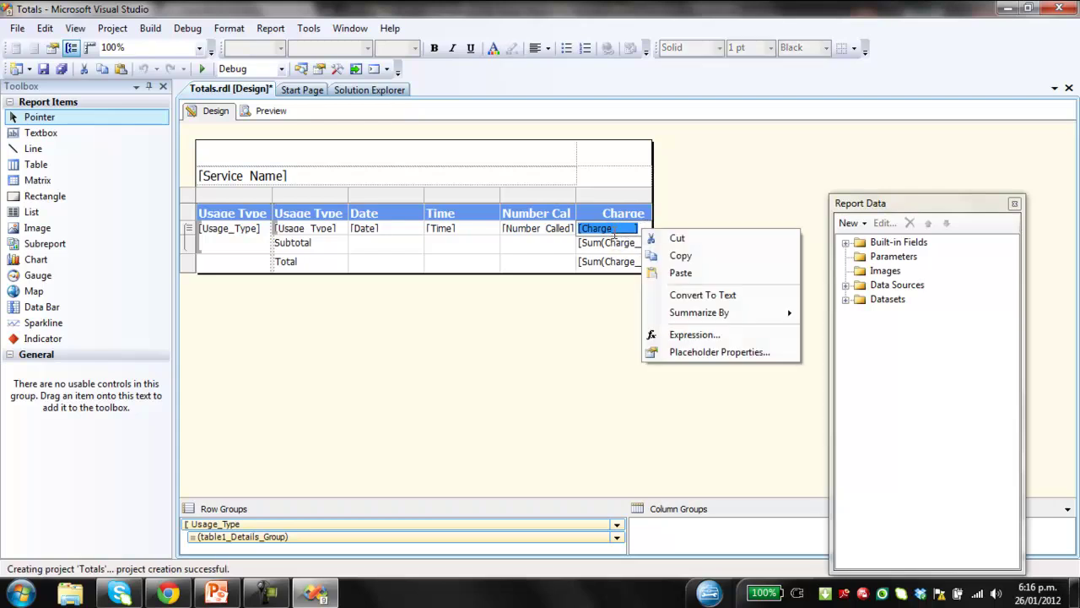
pyautogui.click(578, 346)
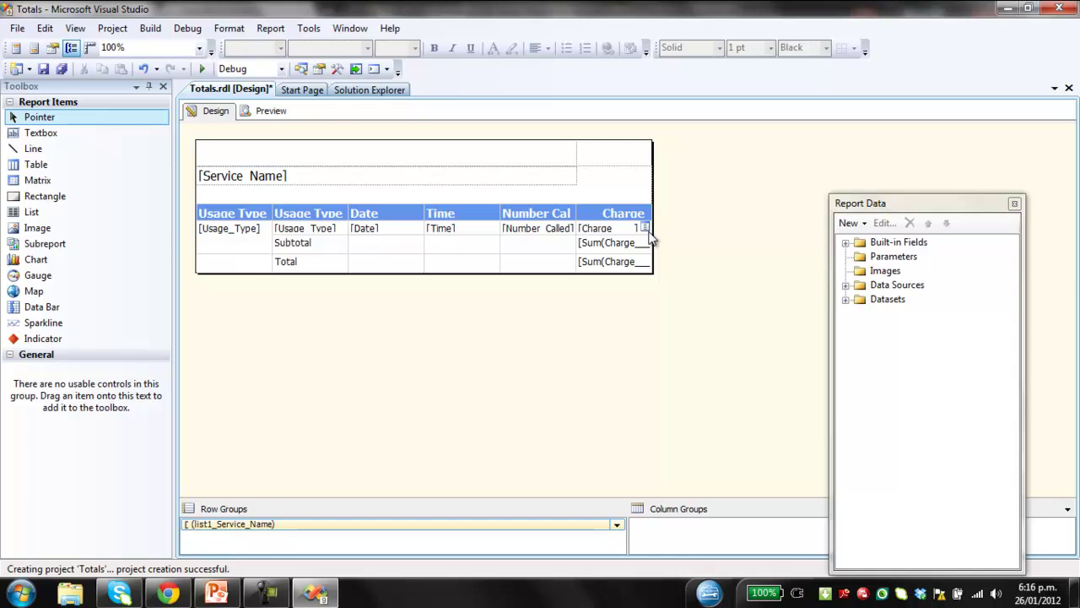
pyautogui.rightClick(650, 236)
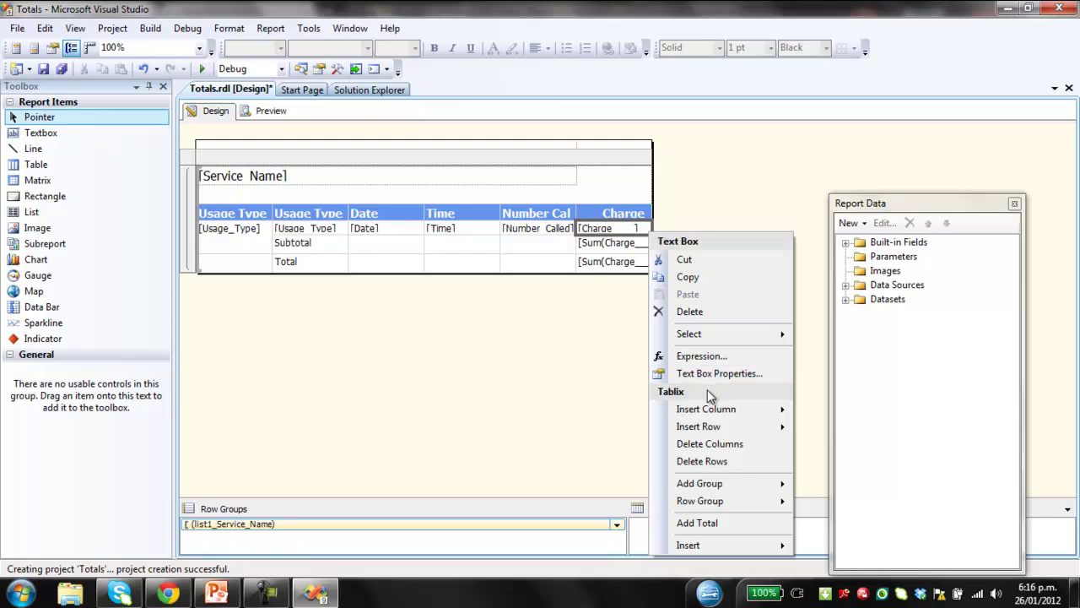
pyautogui.click(743, 374)
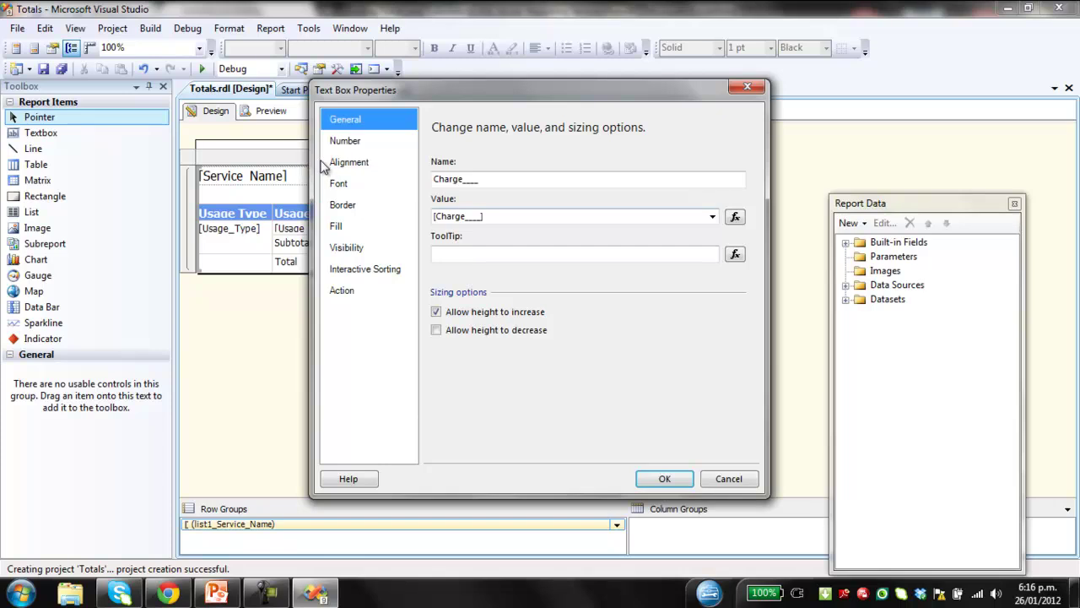
pyautogui.click(353, 142)
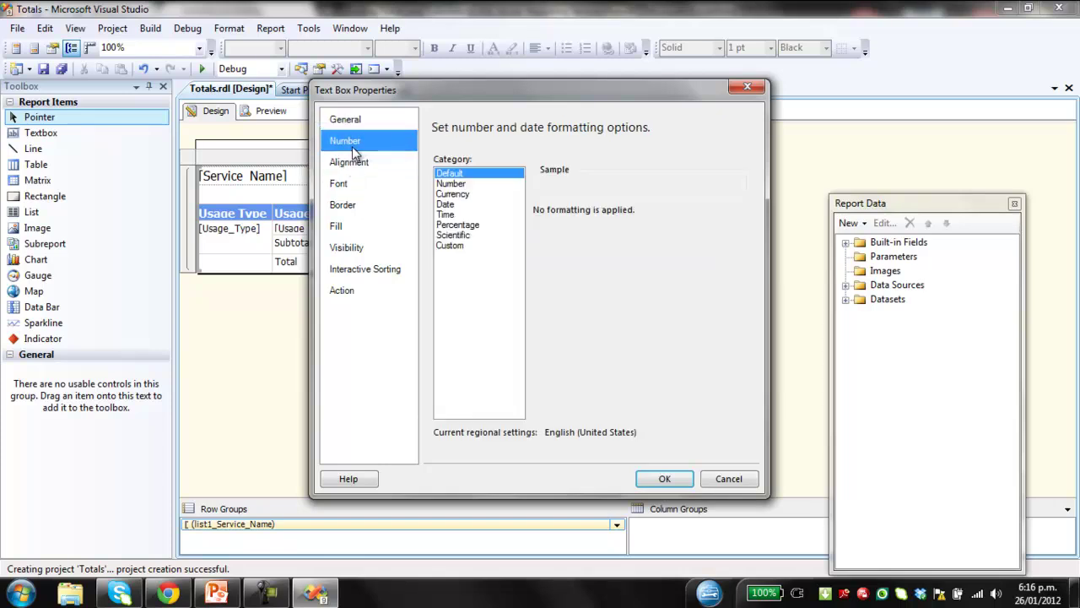
pyautogui.click(453, 194)
pyautogui.click(667, 479)
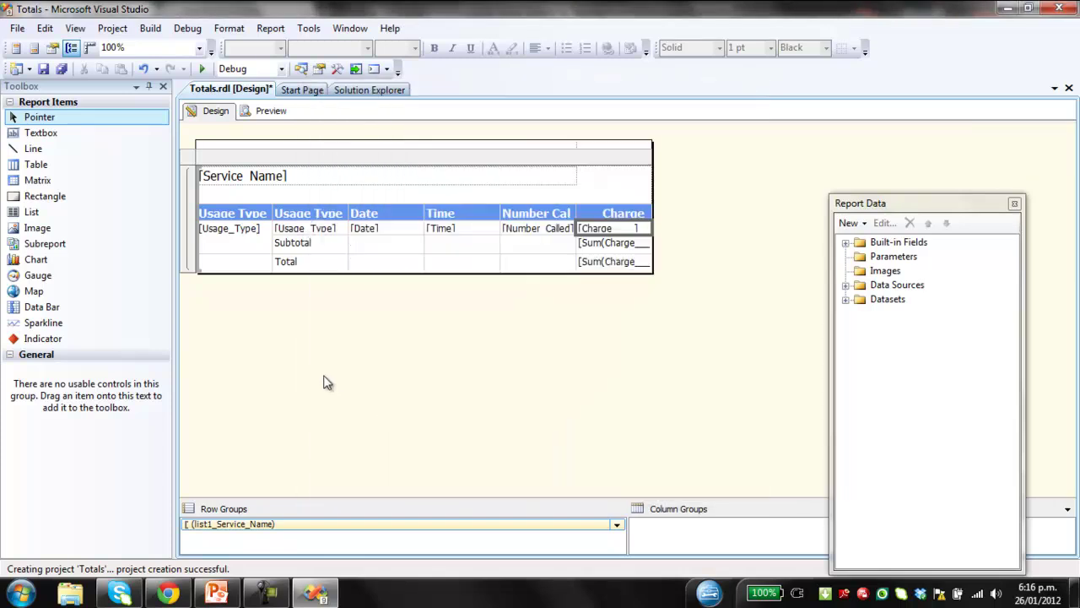
pyautogui.click(328, 382)
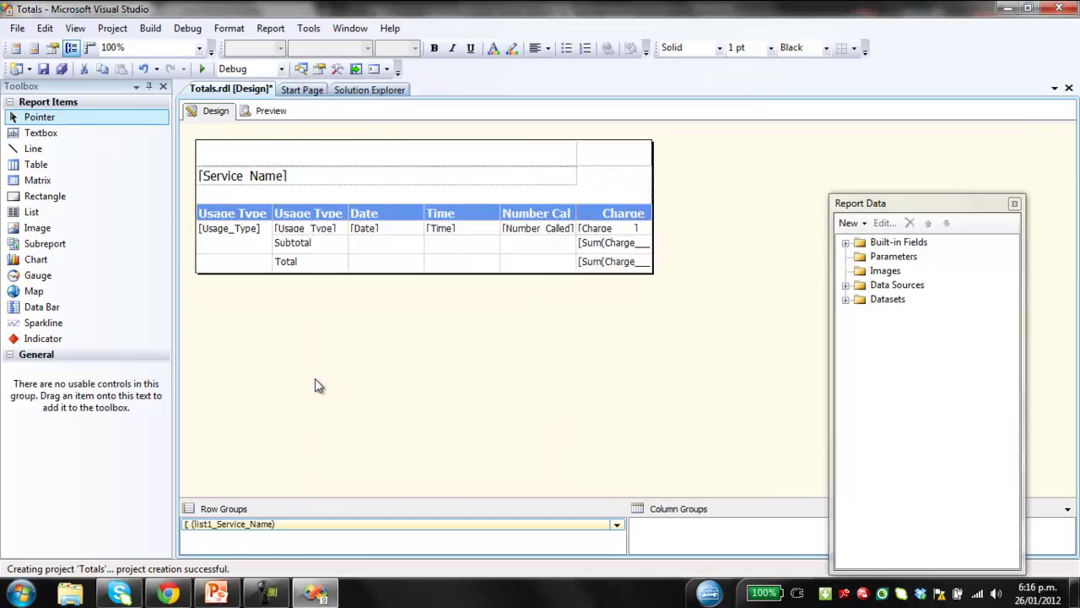
# Preview and page through all 3 pages; page 1 shows subtotals $0.48, $1.14, $0.75 and Total $2.37
pyautogui.click(271, 112)
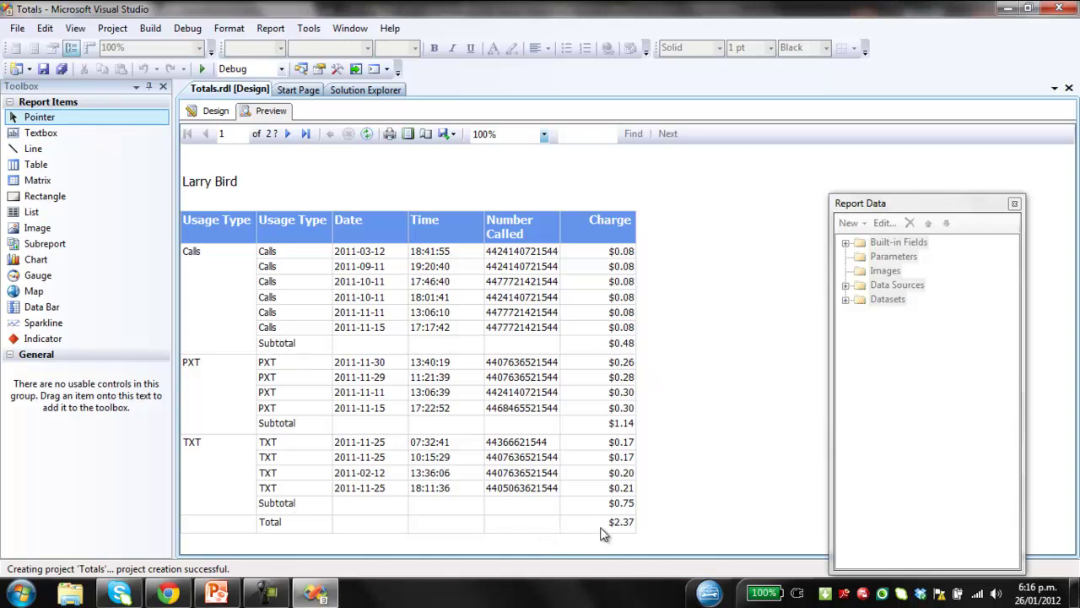
pyautogui.click(287, 137)
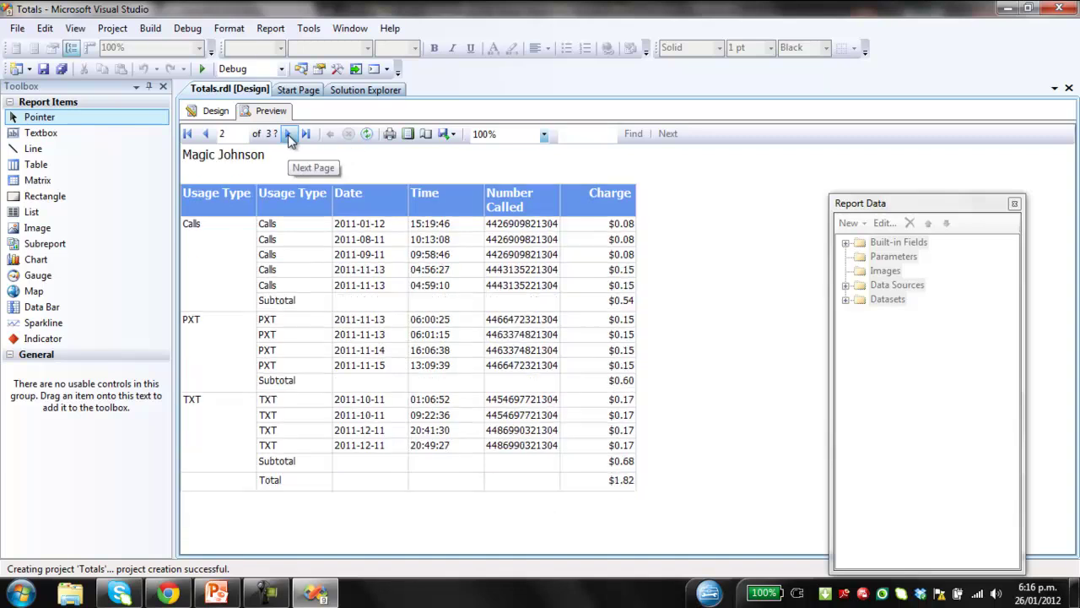
pyautogui.click(288, 136)
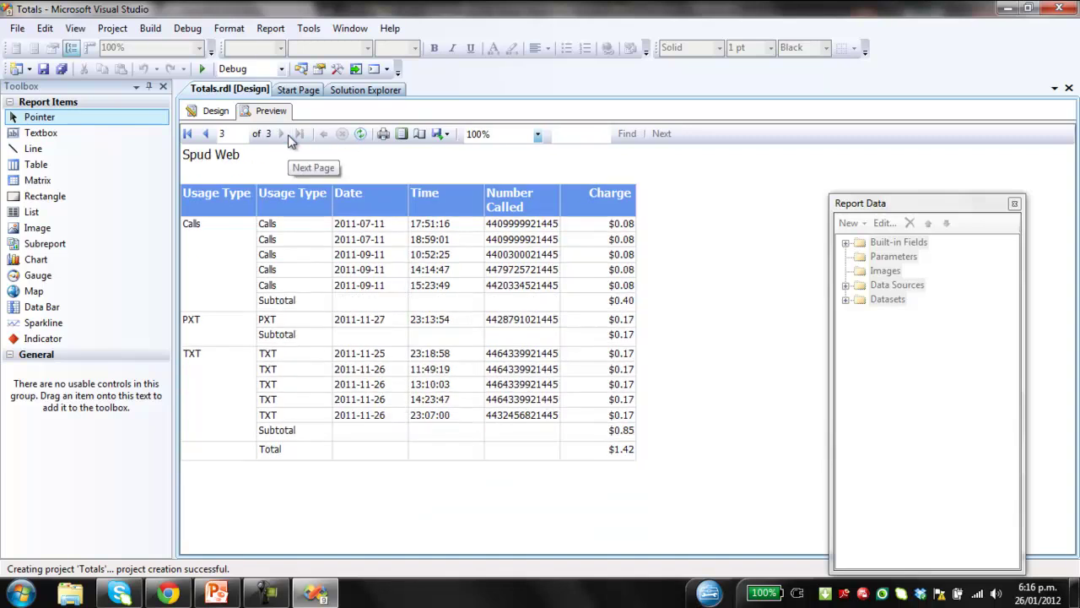
pyautogui.click(207, 136)
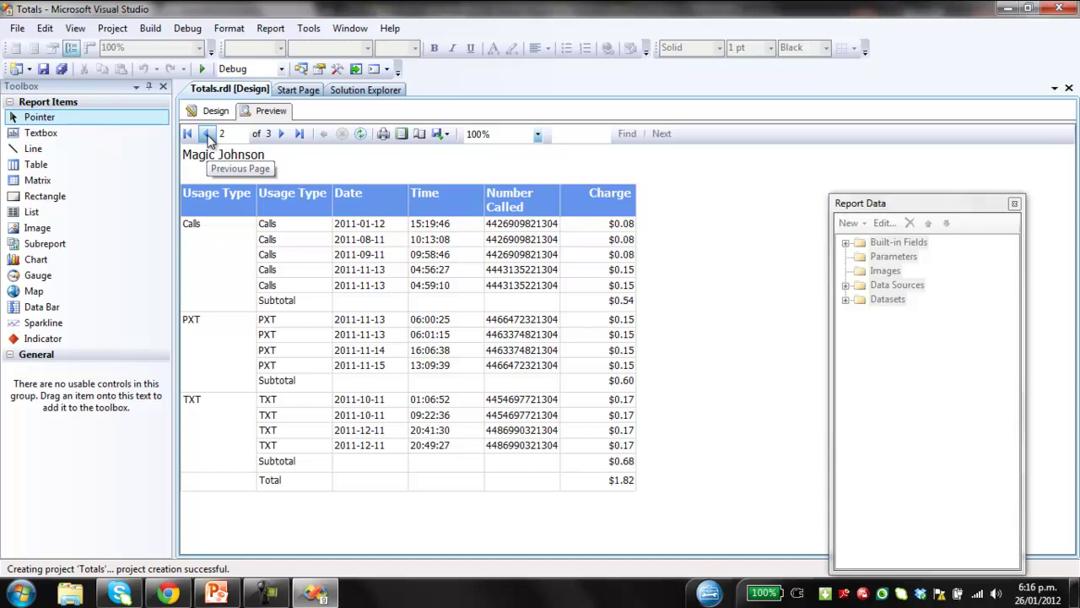
pyautogui.click(208, 137)
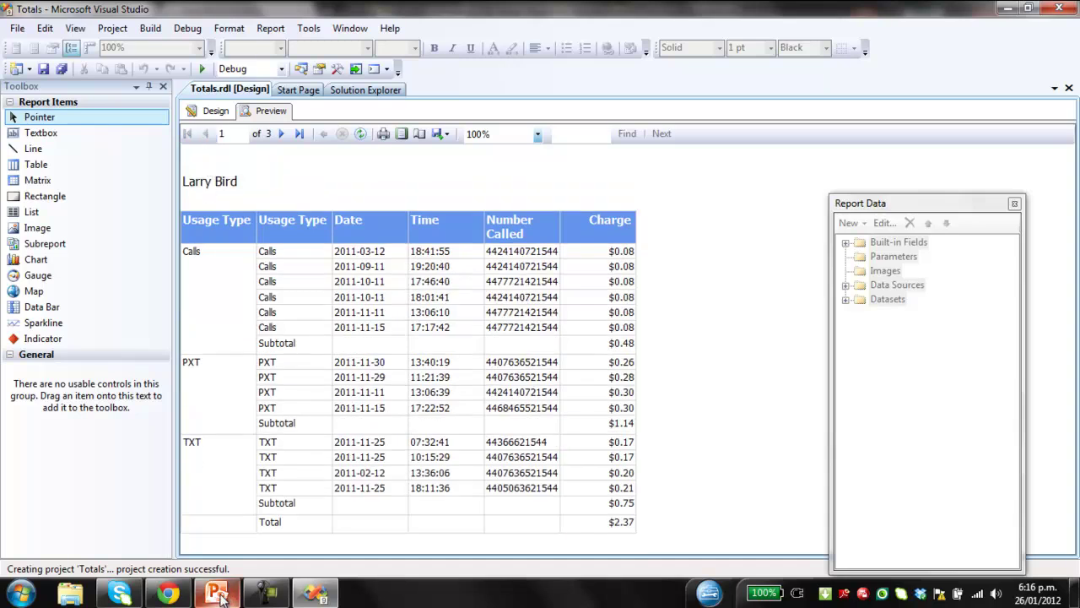
# Show PowerPoint's closing slide 9 with the site details, then bring Chrome forward
pyautogui.moveTo(221, 595)
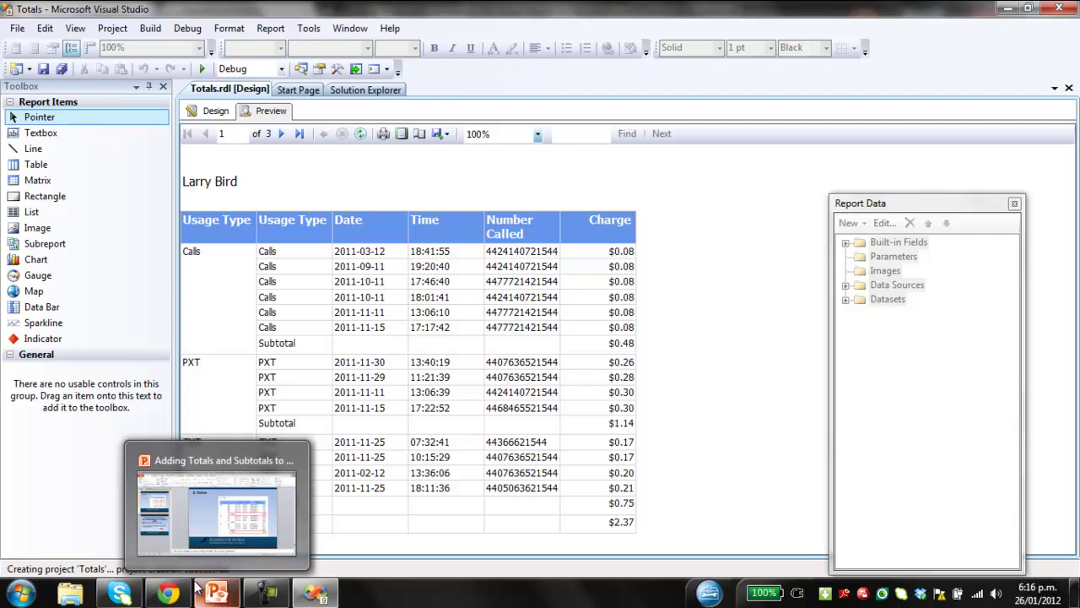
pyautogui.moveTo(187, 596)
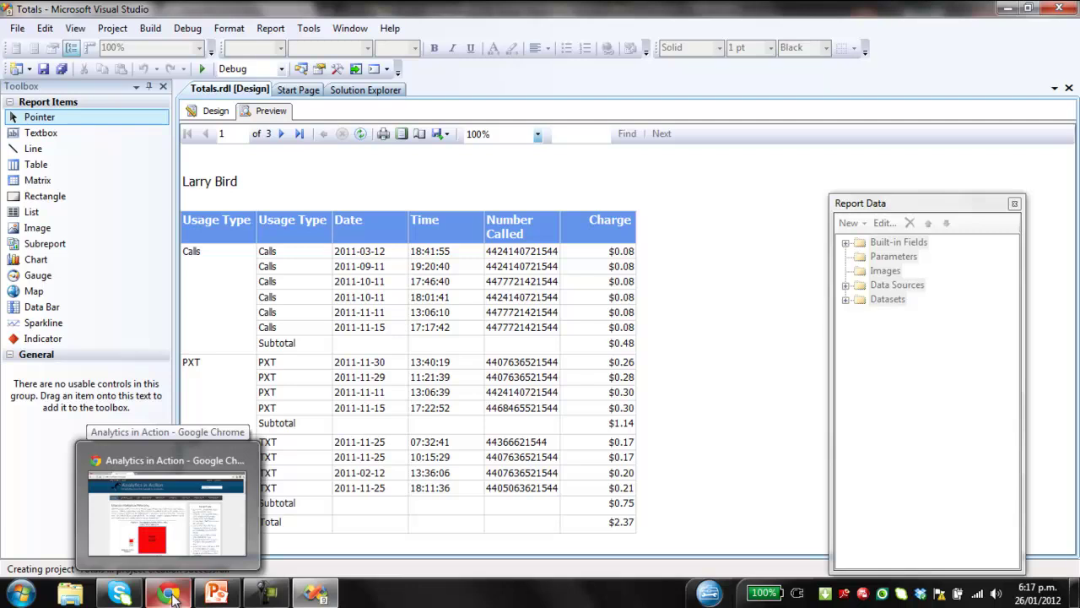
pyautogui.click(216, 594)
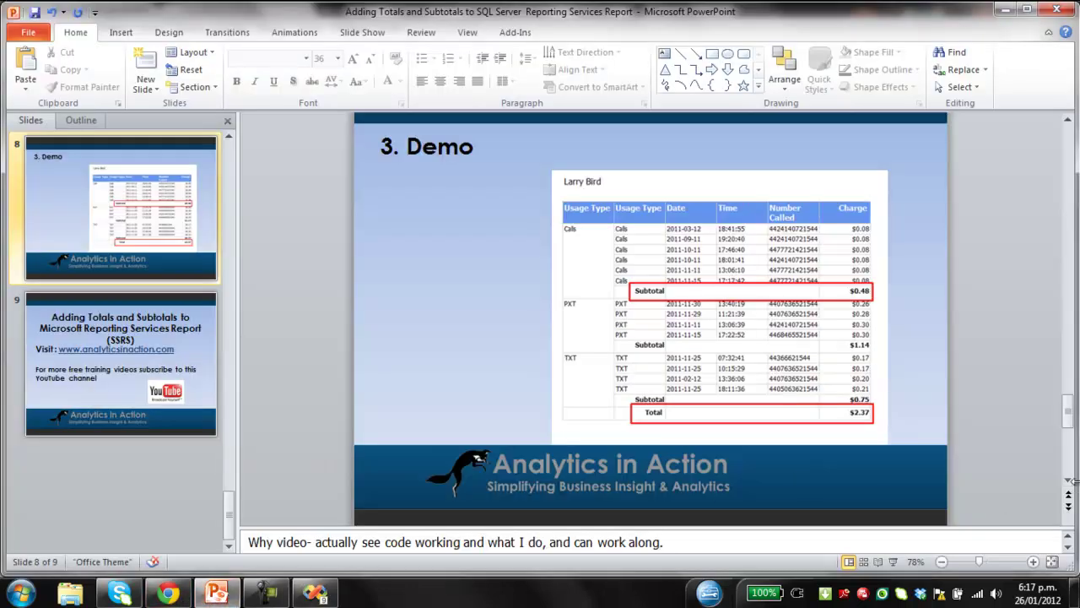
pyautogui.click(133, 365)
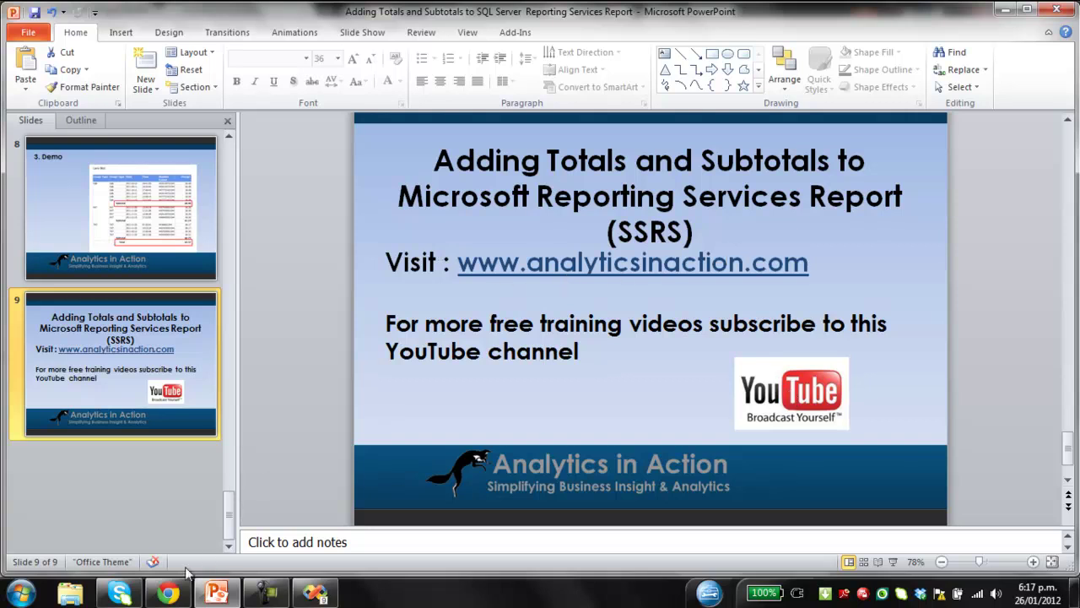
pyautogui.click(169, 593)
# On the YouTube video page, hide the playlist and enter the presenter's channel name in search
pyautogui.click(118, 11)
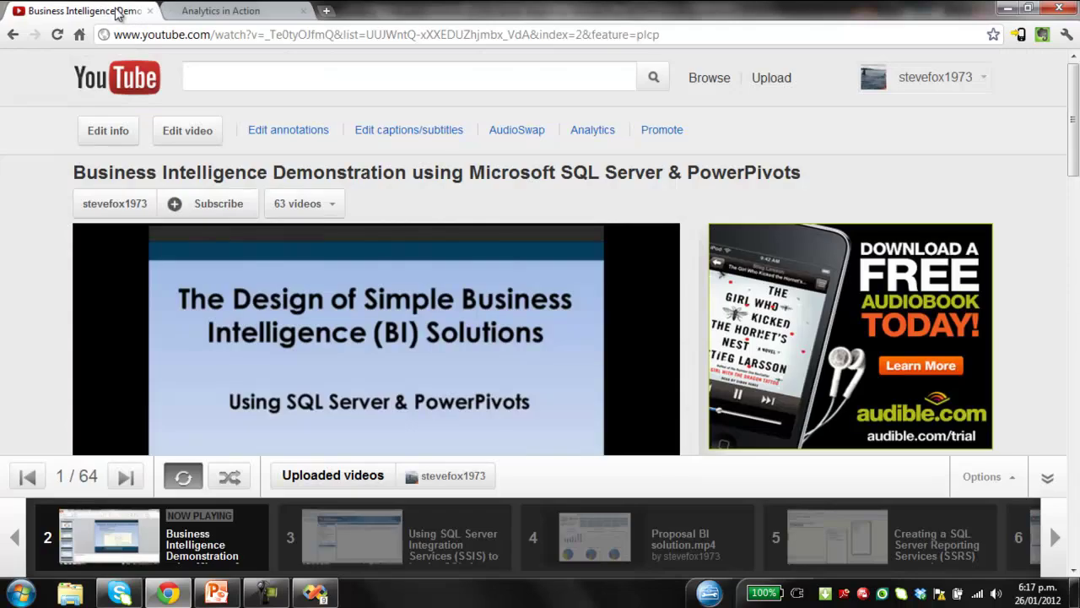
pyautogui.click(1047, 478)
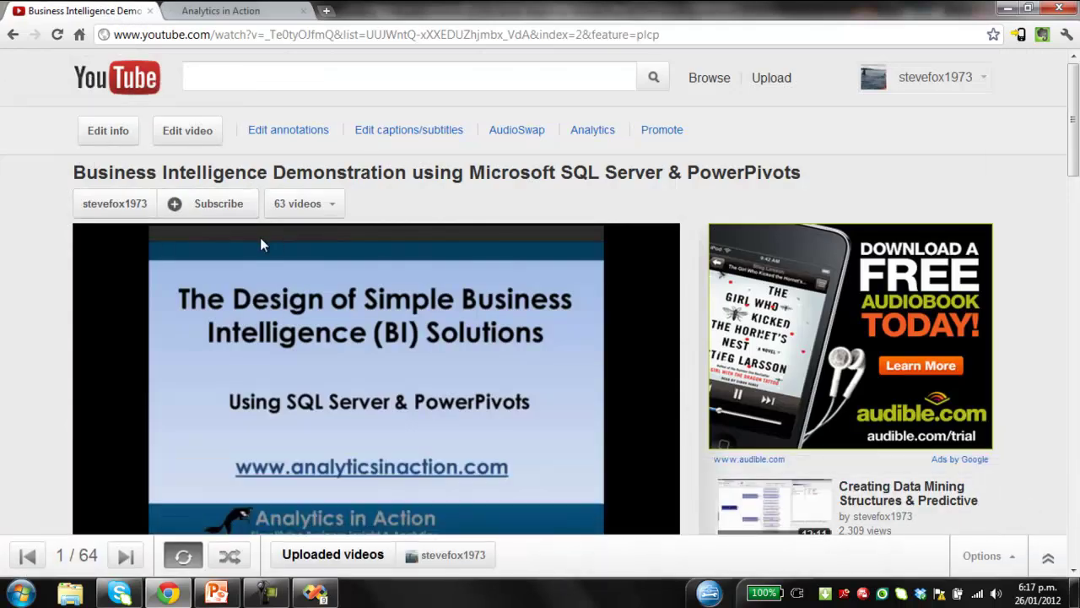
pyautogui.click(220, 80)
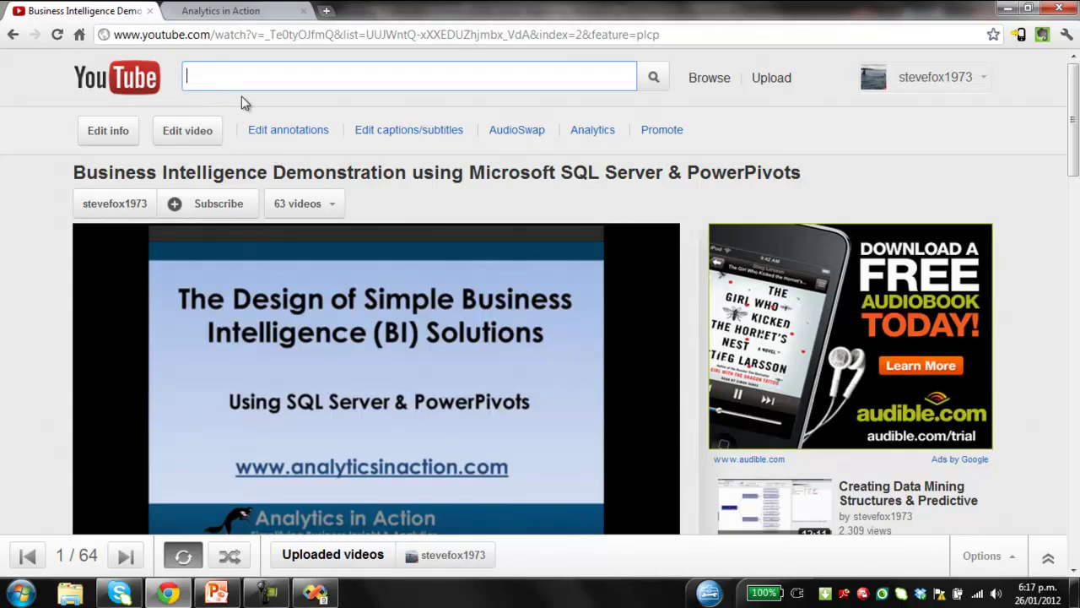
pyautogui.write('Stevefox1973')
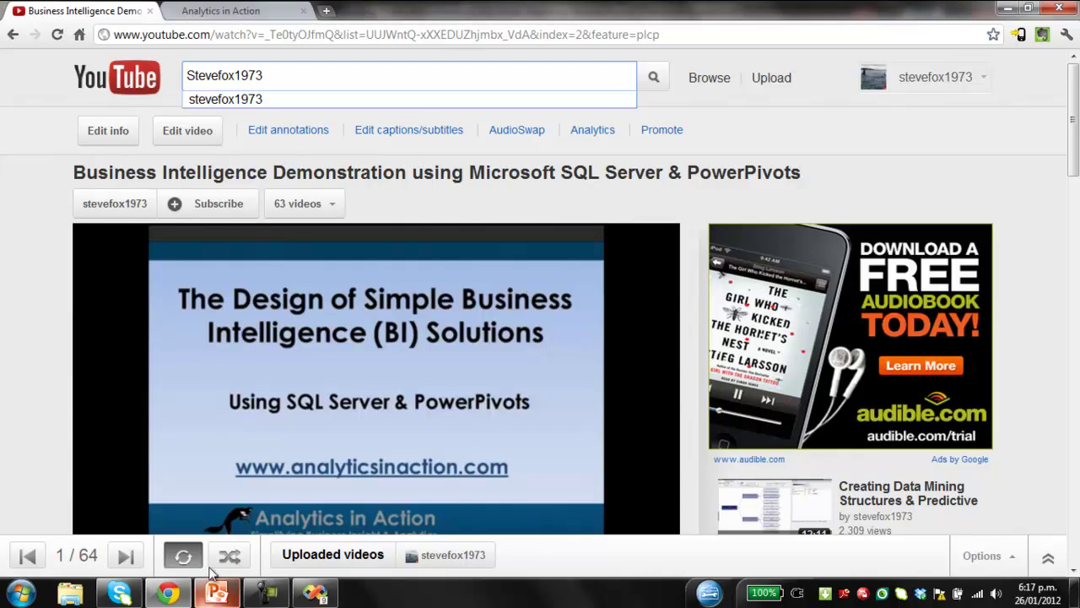
# Browse Analytics in Action's Data Integration posts, then go to the Resources category
pyautogui.click(229, 11)
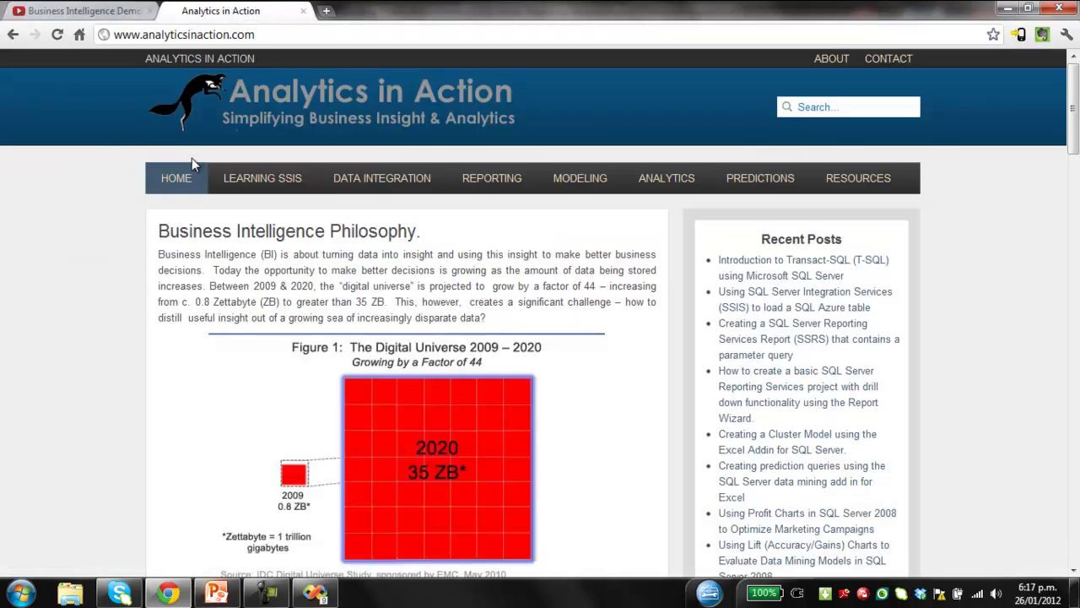
pyautogui.click(382, 182)
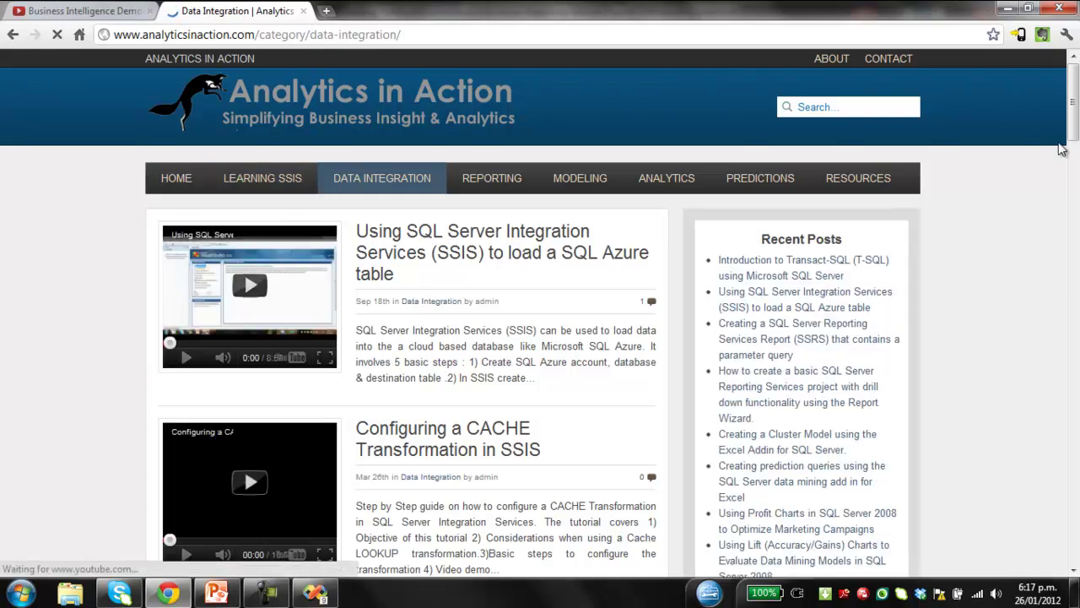
pyautogui.moveTo(1074, 127); pyautogui.dragTo(1065, 98)
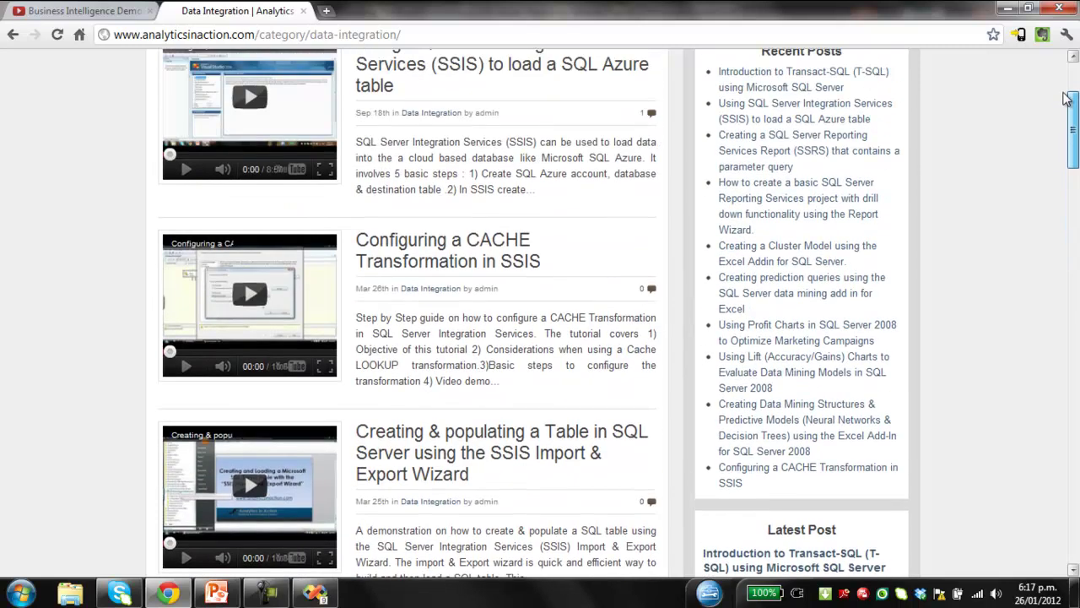
pyautogui.scroll(1, 633, 231)
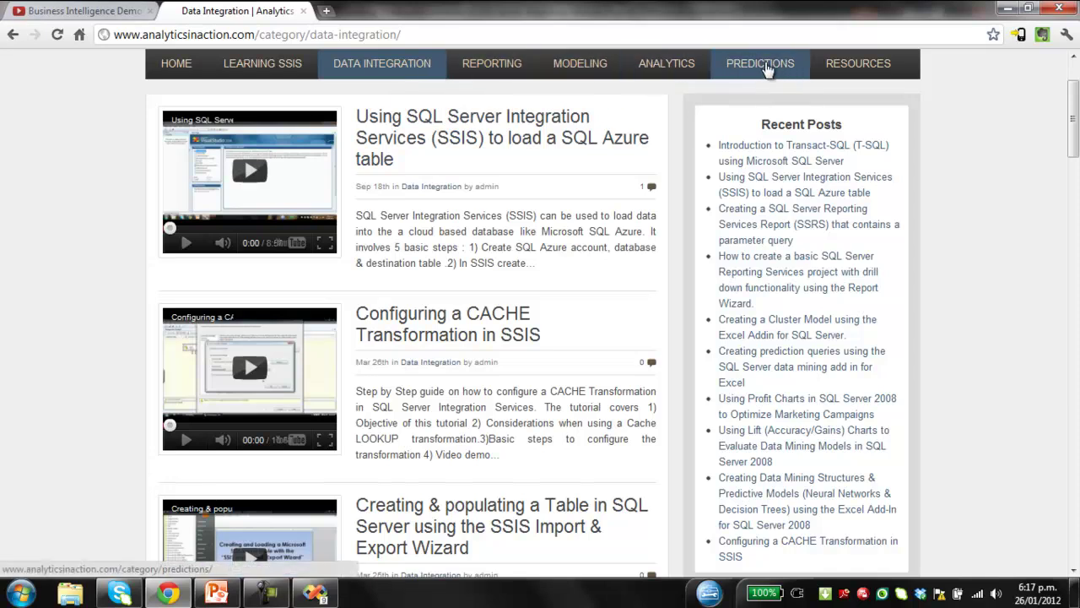
pyautogui.click(841, 70)
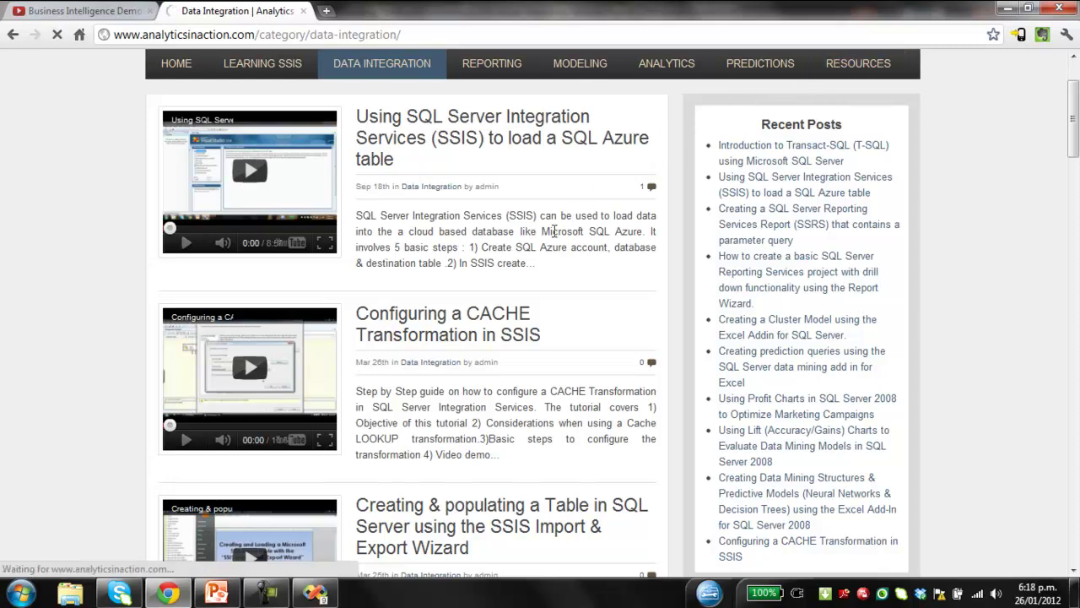